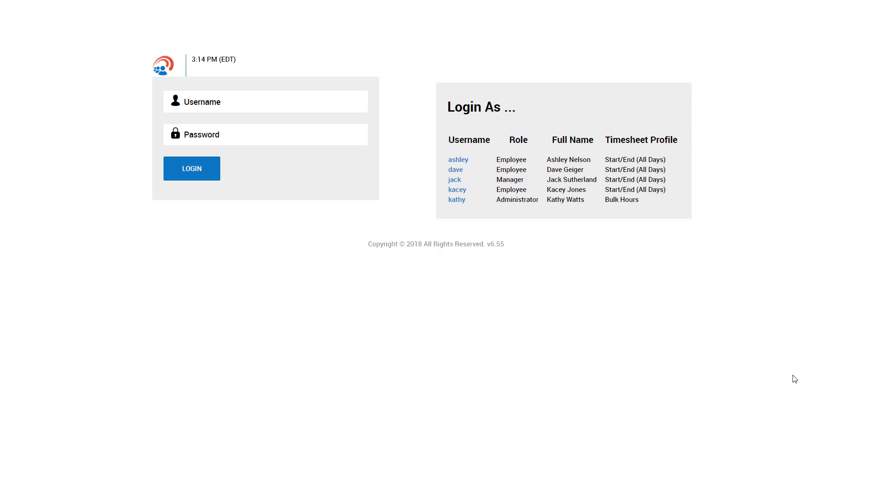
# Log in with the Employee account at the head of the login list, entering the account password
pyautogui.click(464, 163)
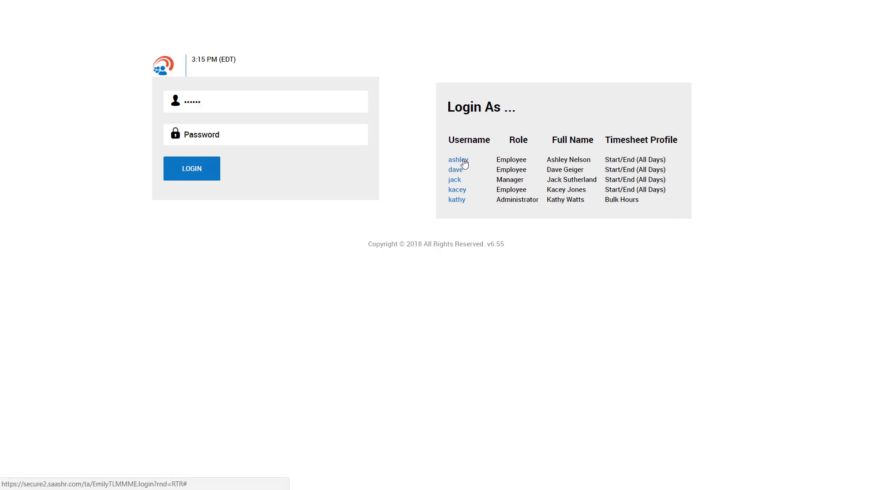
pyautogui.click(311, 141)
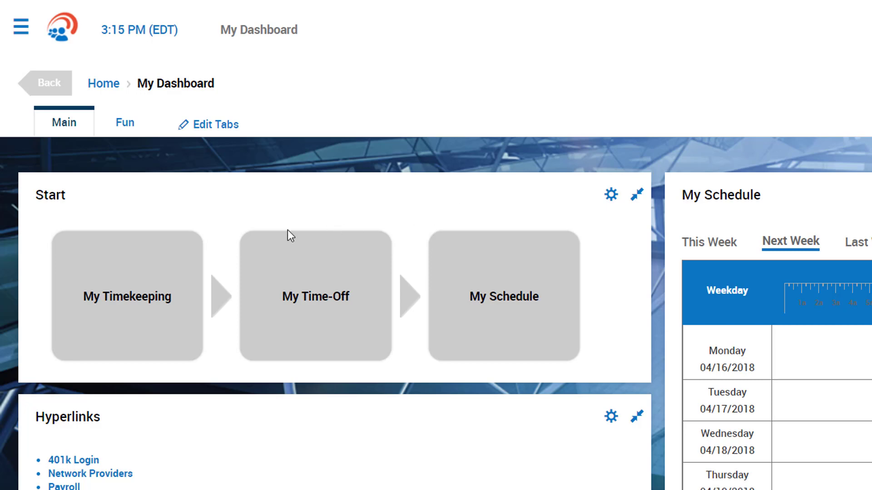
# Open the current timesheet from the My Timekeeping options and change the cost center to Clerk
pyautogui.click(177, 302)
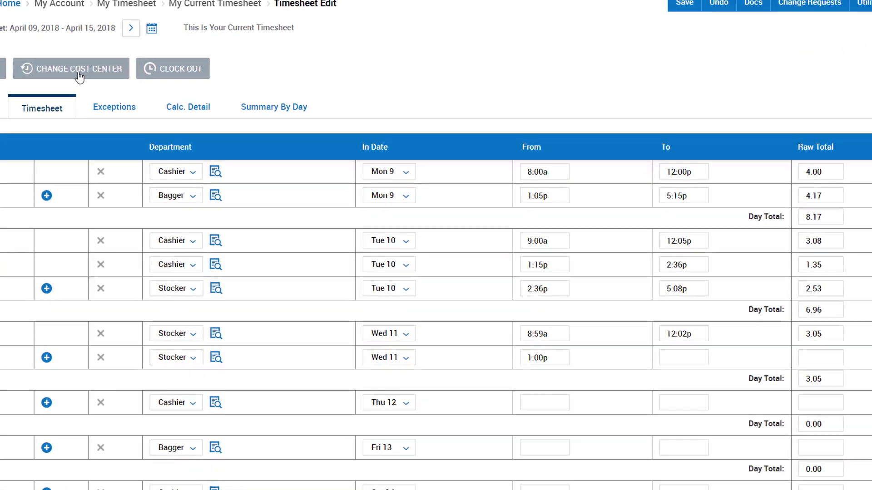
pyautogui.click(127, 117)
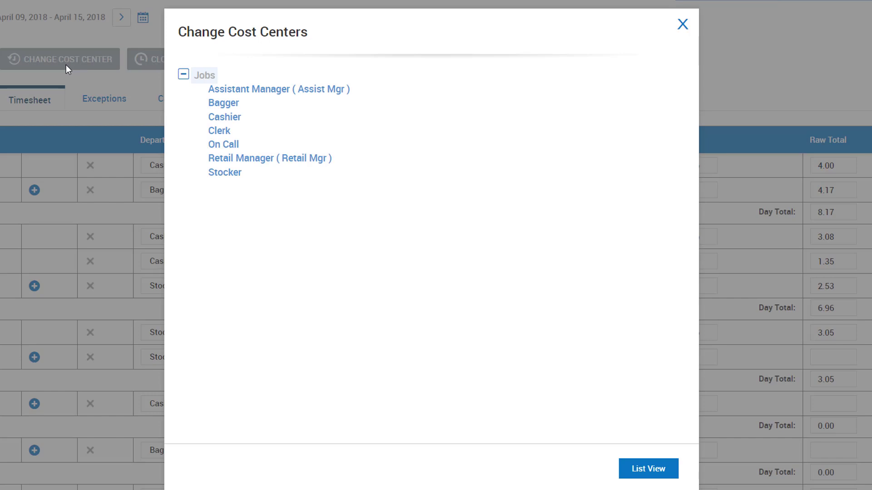
pyautogui.click(220, 131)
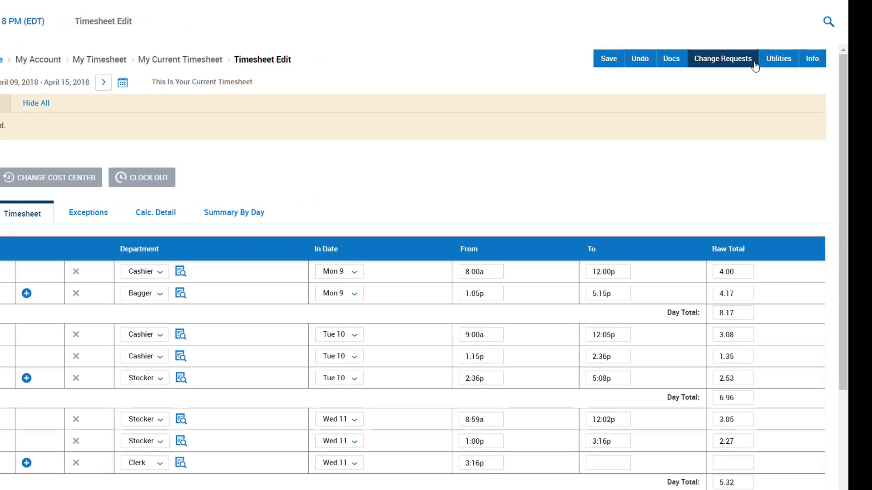
# Start a Modify Punch In change request for the 04/08/2018 time entry that runs from 12:58p to 03:49p
pyautogui.click(755, 65)
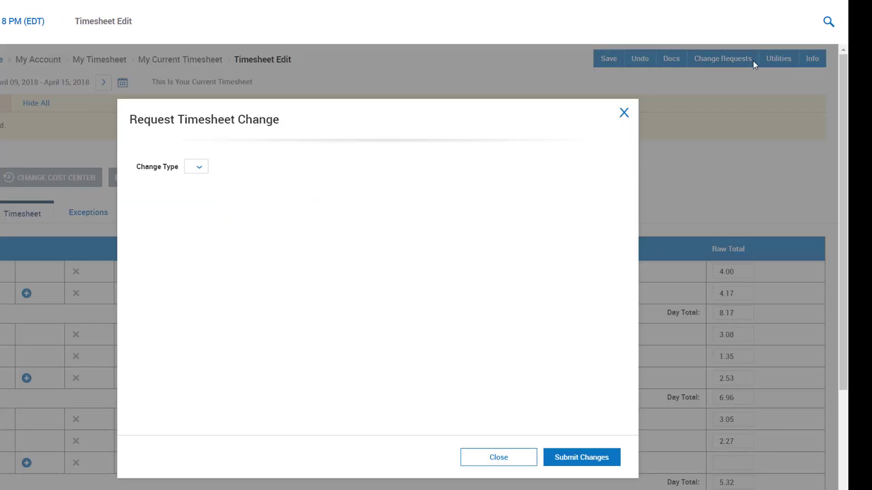
pyautogui.click(203, 171)
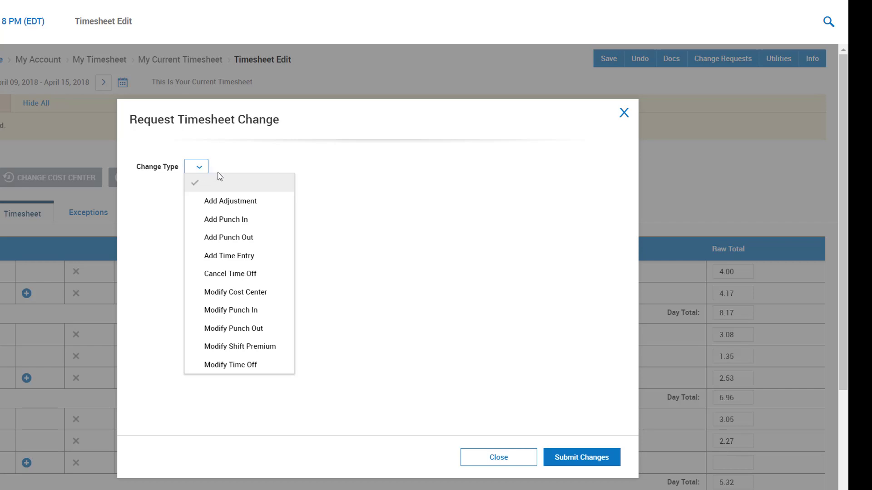
pyautogui.click(267, 313)
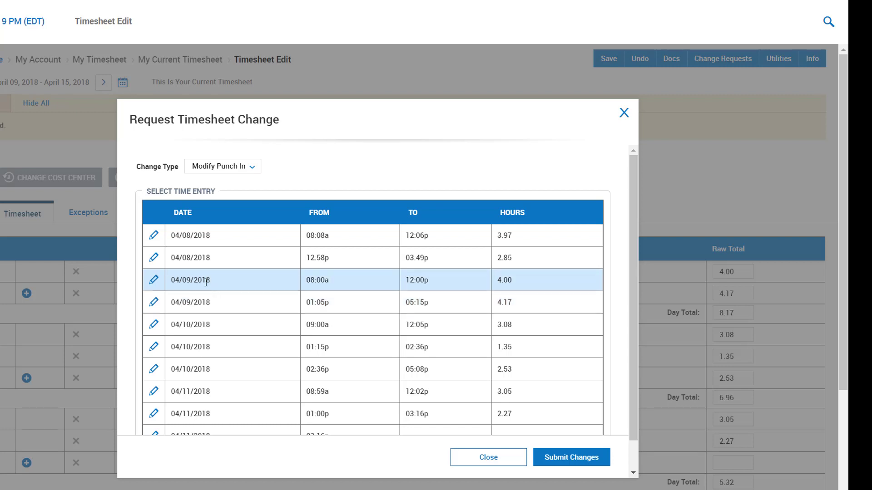
pyautogui.click(154, 258)
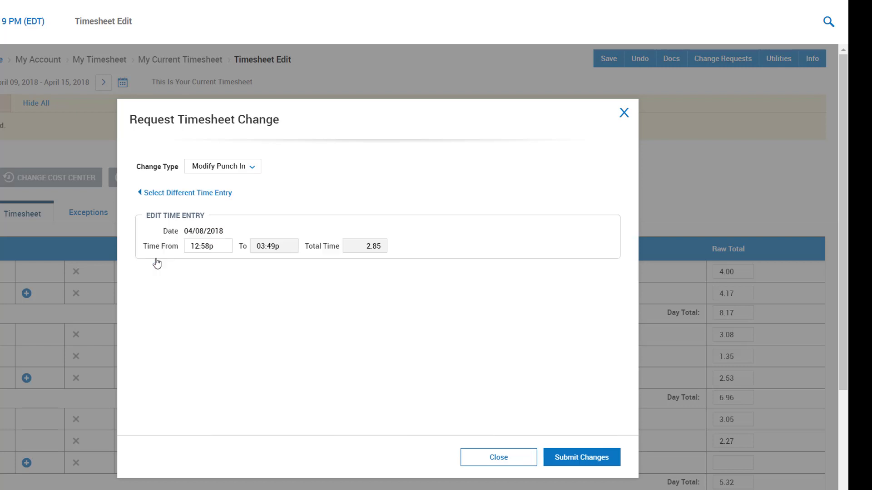
# Set the entry's Time From to 1245 and submit the timesheet change request without a reason
pyautogui.moveTo(191, 246); pyautogui.dragTo(211, 247)
pyautogui.write('1245')
pyautogui.click(610, 460)
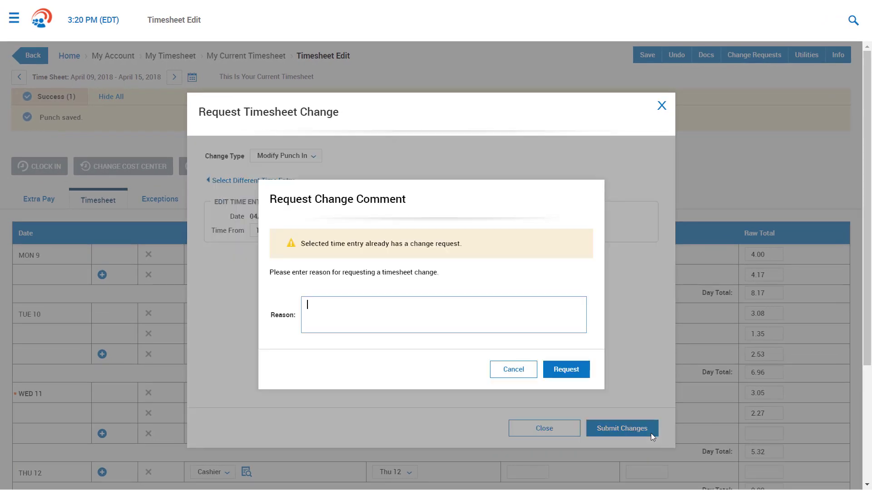
pyautogui.click(570, 373)
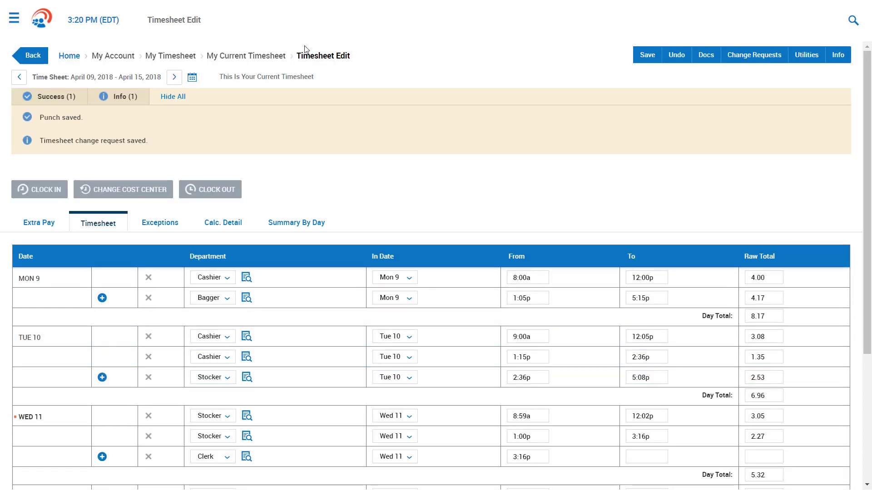
# Open a time-off request from the dashboard's My Time-Off options and choose Vacation as the time-off type
pyautogui.click(44, 28)
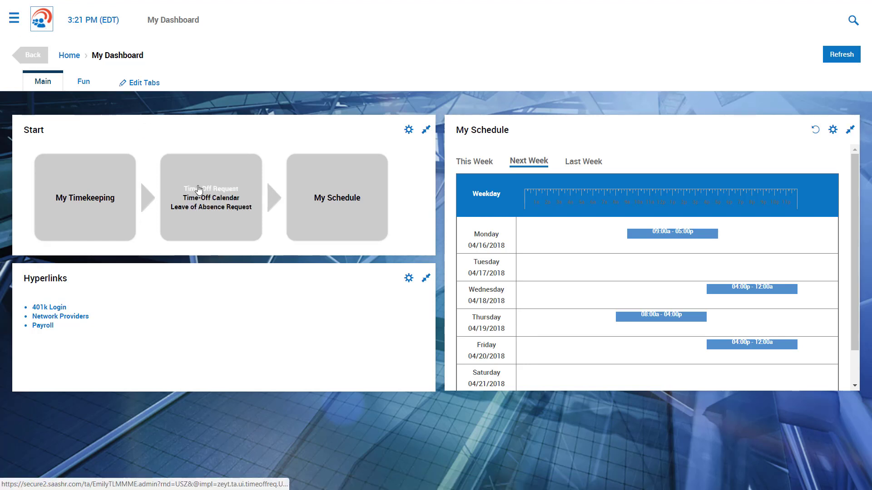
pyautogui.click(200, 189)
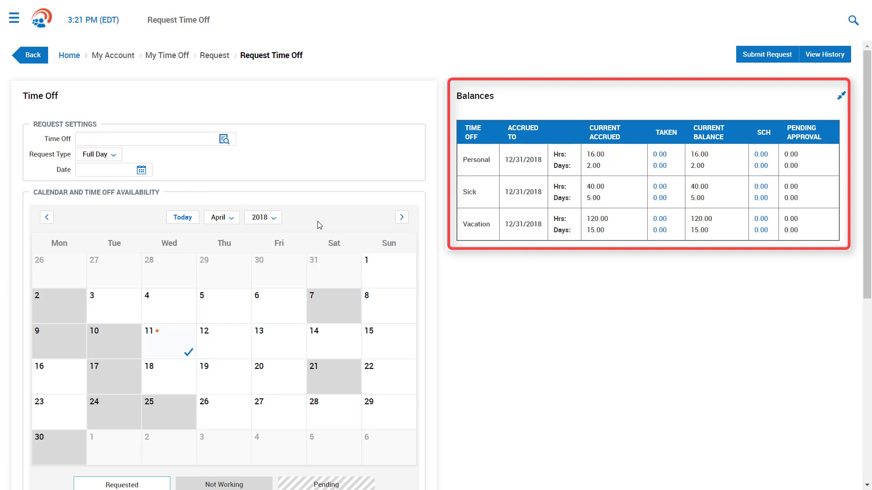
pyautogui.scroll(-1, 546, 293)
pyautogui.scroll(-5, 548, 293)
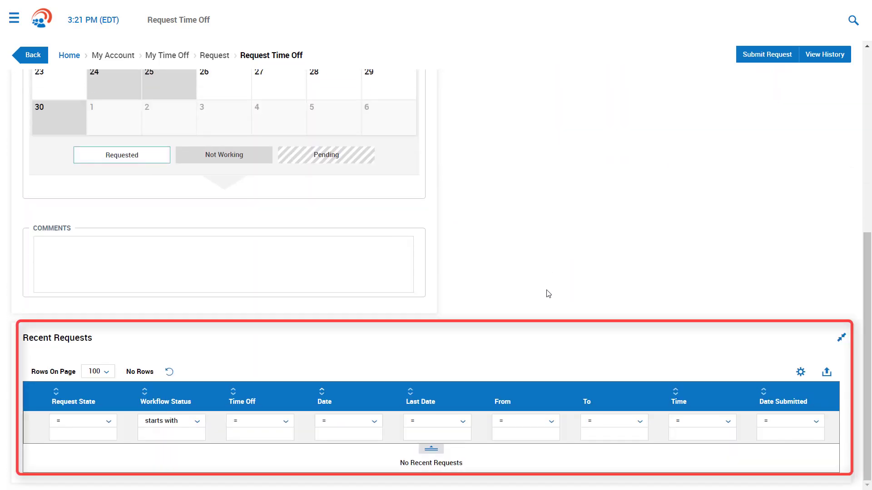
pyautogui.scroll(6, 548, 293)
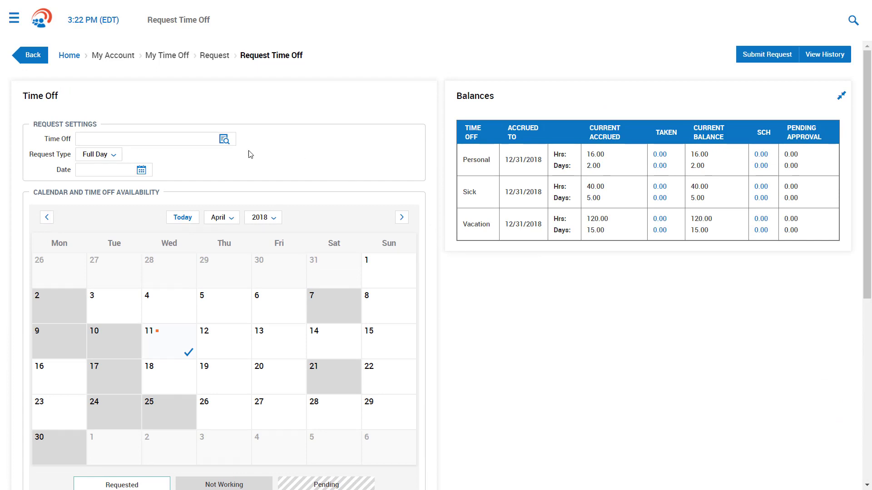
pyautogui.click(227, 142)
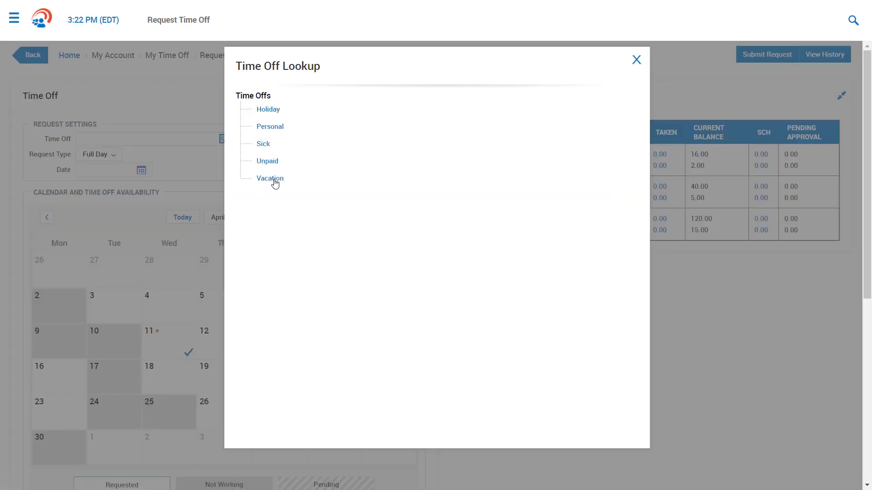
pyautogui.click(279, 180)
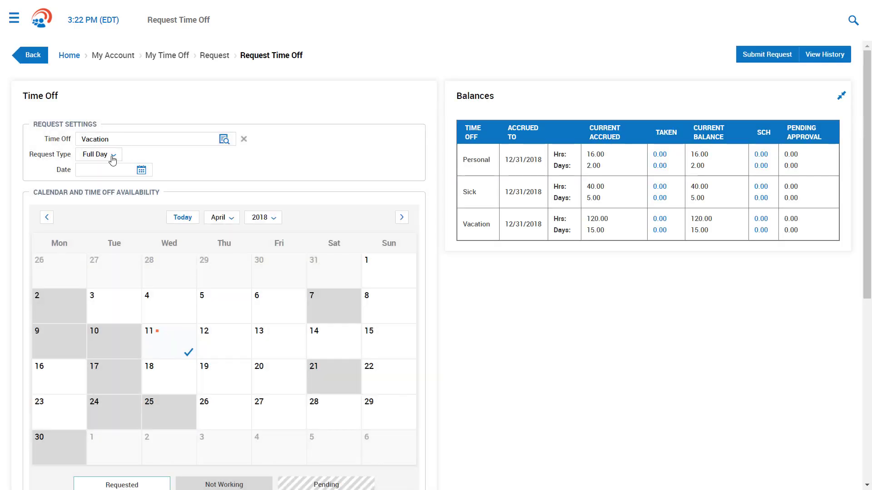
# Keep the request type as Full Day and set the vacation date to 04/27/2018
pyautogui.click(113, 158)
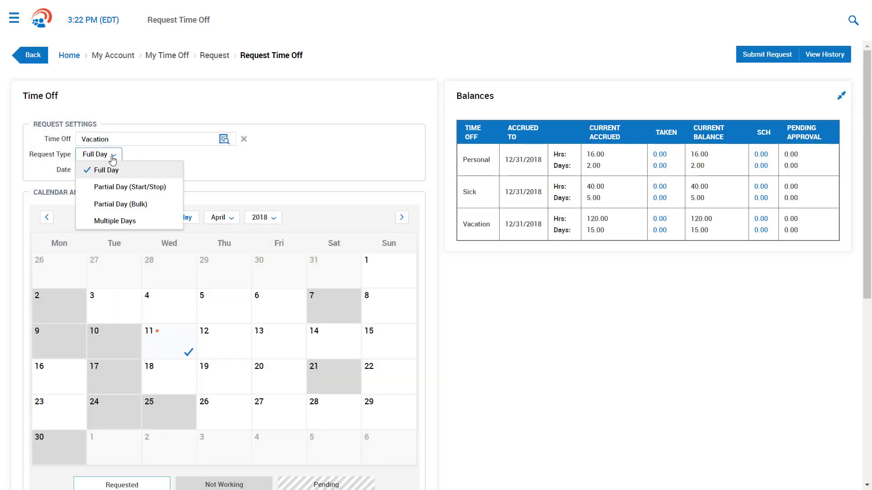
pyautogui.click(113, 157)
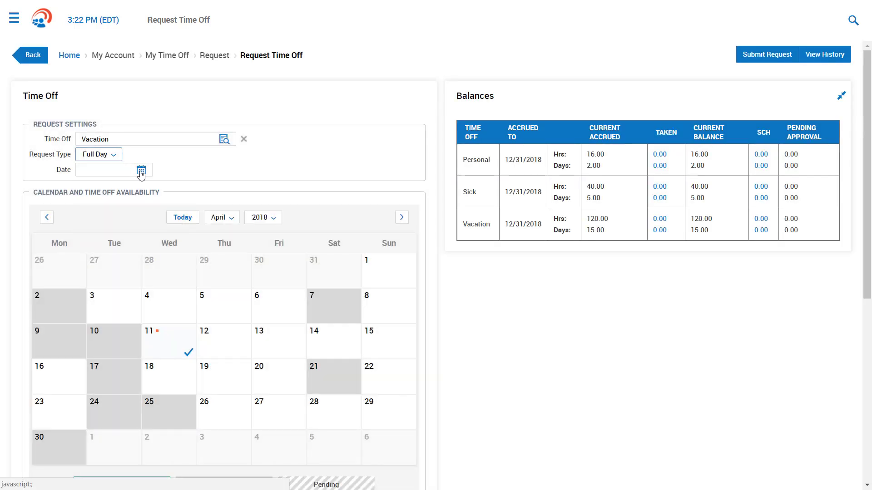
pyautogui.click(140, 170)
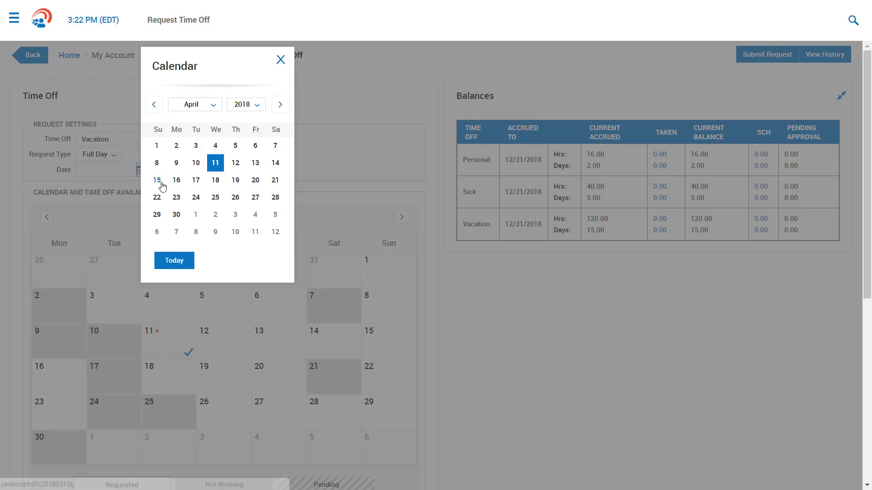
pyautogui.click(255, 198)
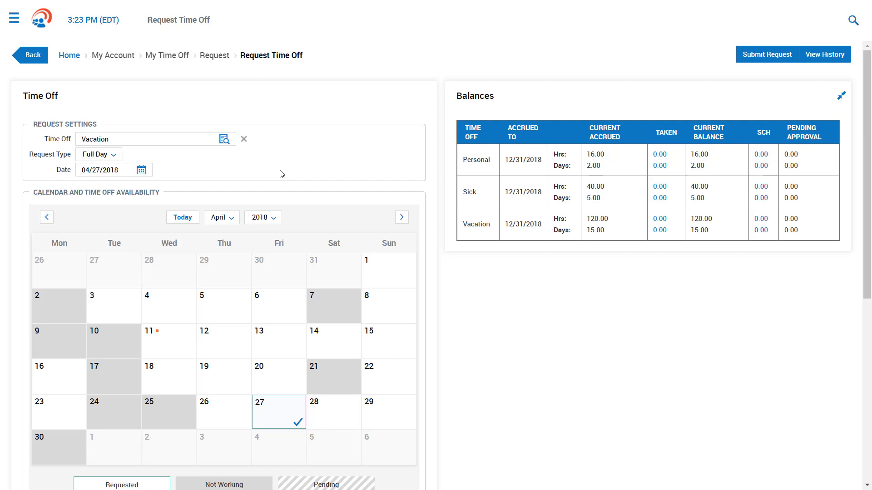
# Add the comment "Taking a long weekend" and submit the time-off request
pyautogui.scroll(-5, 282, 174)
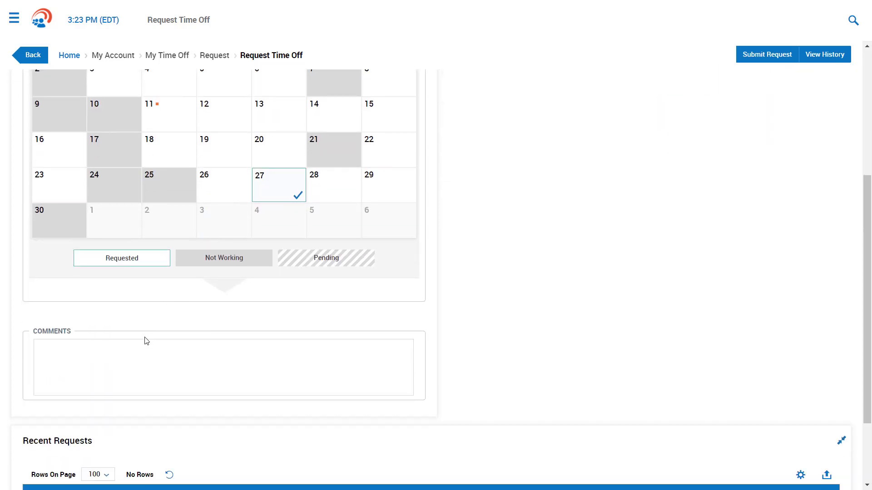
pyautogui.click(137, 350)
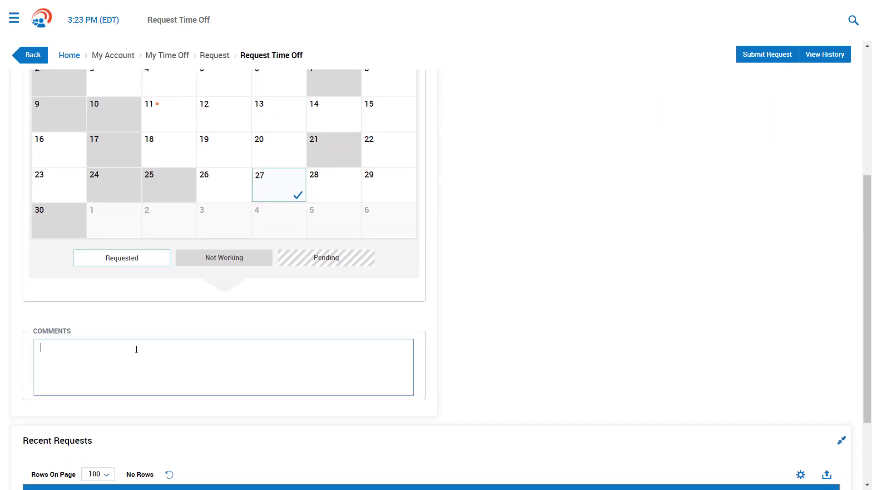
pyautogui.write('Taking a long weekend')
pyautogui.click(771, 64)
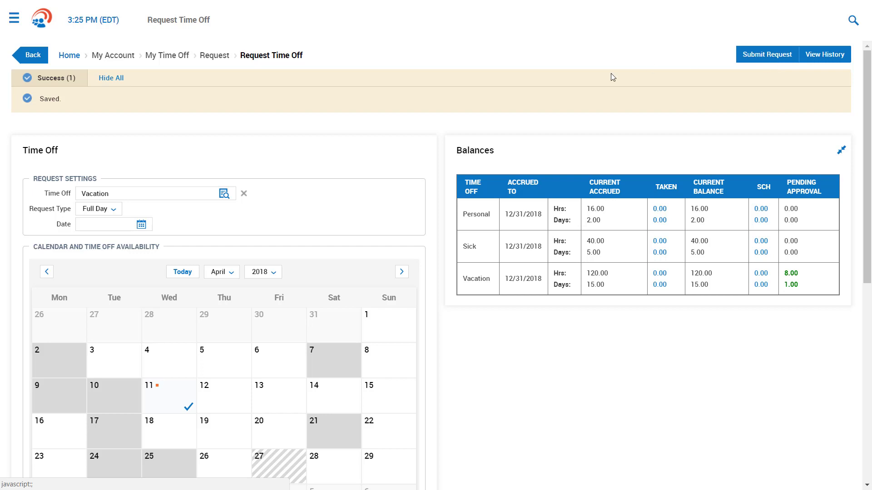
# Sign out of the employee account and log in with the Manager account, entering its password
pyautogui.click(14, 18)
pyautogui.click(129, 51)
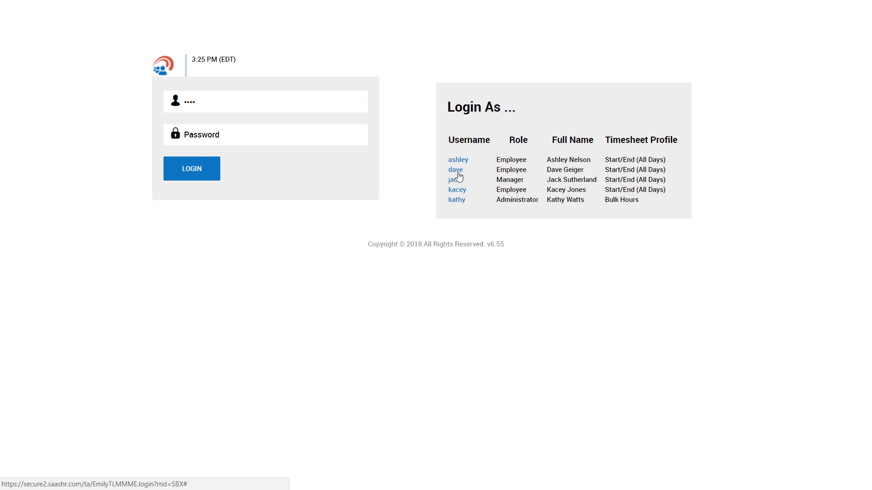
pyautogui.click(250, 137)
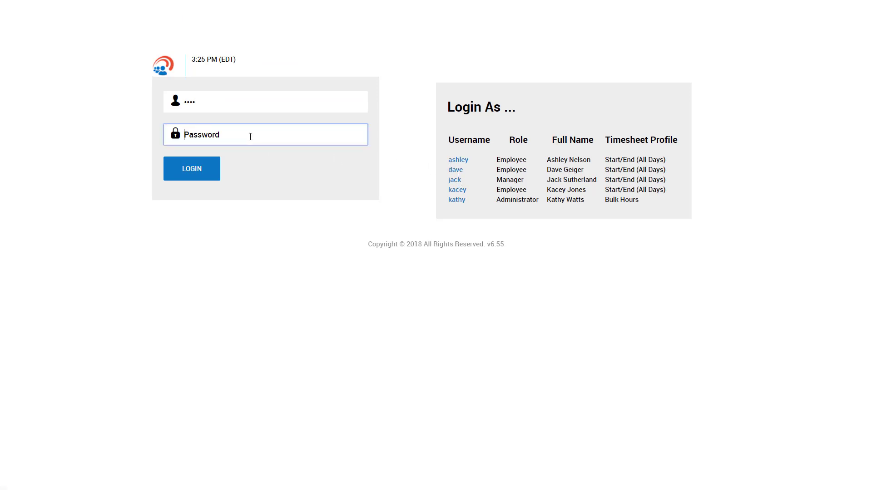
pyautogui.write('••••••')
pyautogui.press('Return')
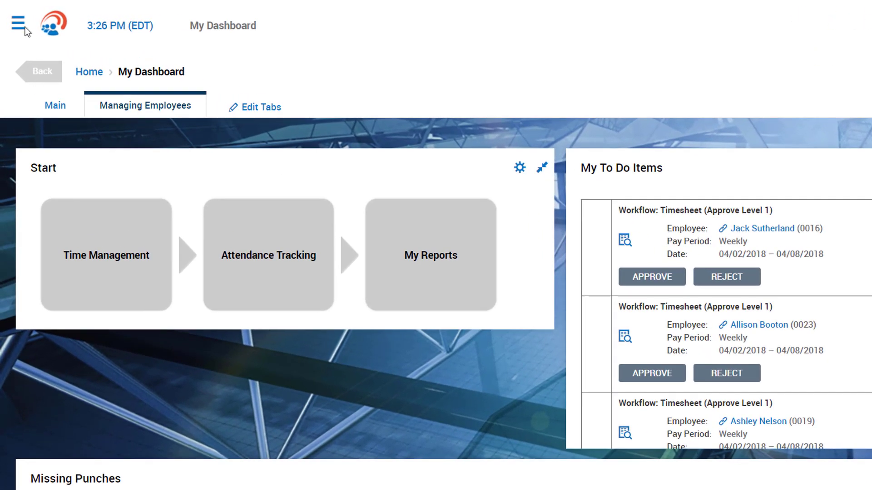
# Review the entries under My Account in the main navigation, then close the navigation
pyautogui.click(15, 19)
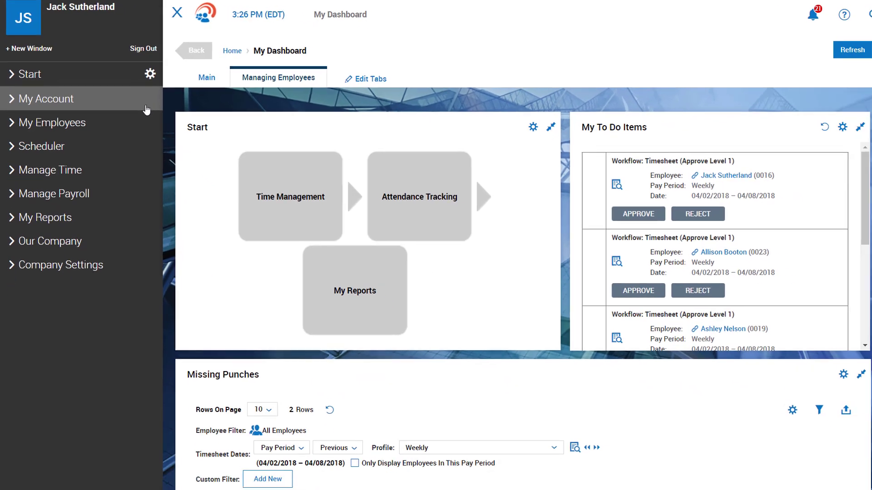
pyautogui.click(196, 139)
pyautogui.moveTo(154, 100); pyautogui.dragTo(151, 156)
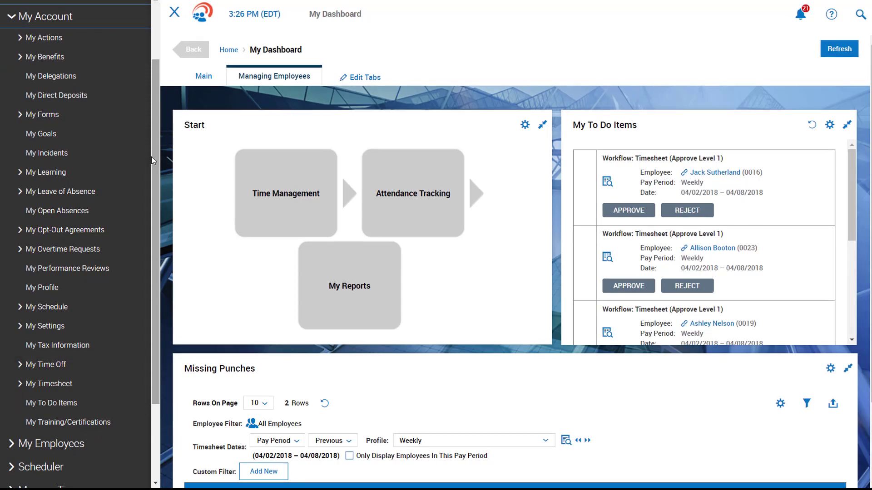
pyautogui.click(175, 13)
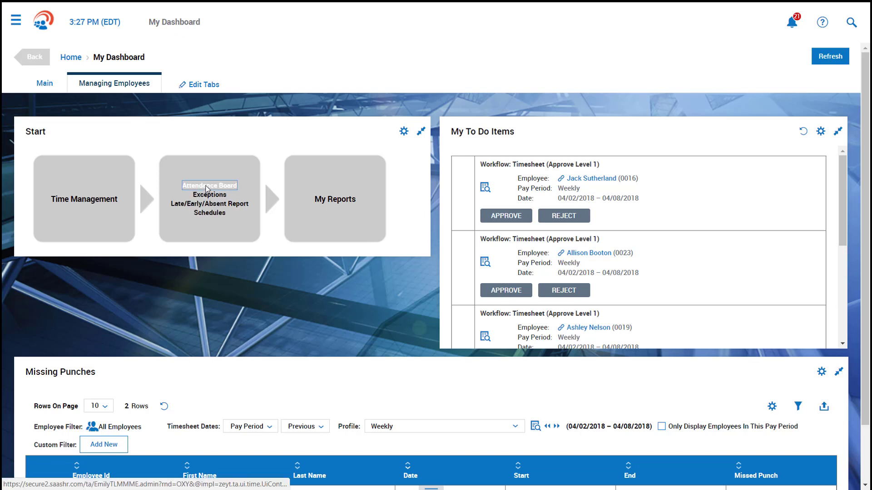
# View the Attendance Board from the dashboard's Attendance Tracking options and return to the dashboard
pyautogui.click(207, 189)
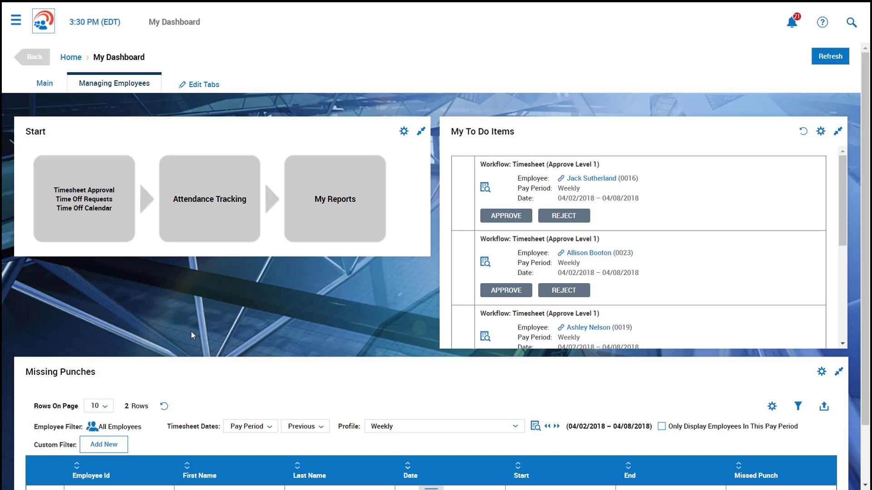
pyautogui.click(214, 196)
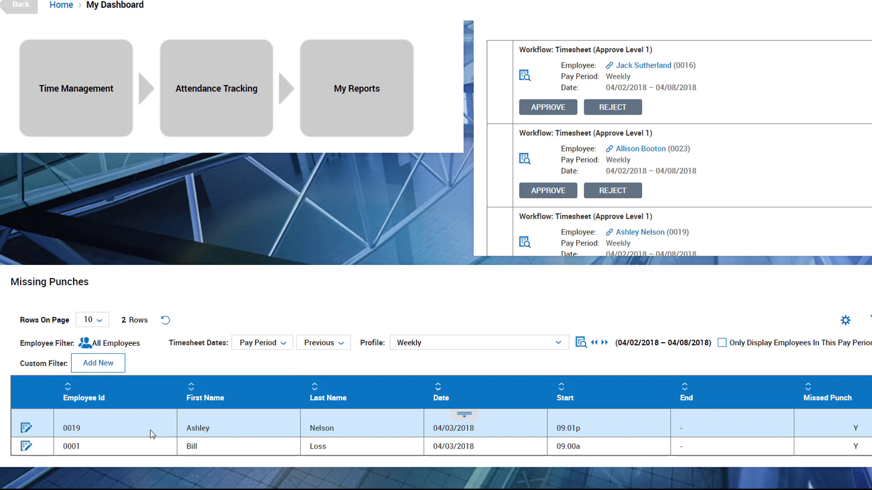
# Open the timesheet for employee row one of Missing Punches, set the missing Tue 3 out punch to 11p, and save
pyautogui.click(26, 427)
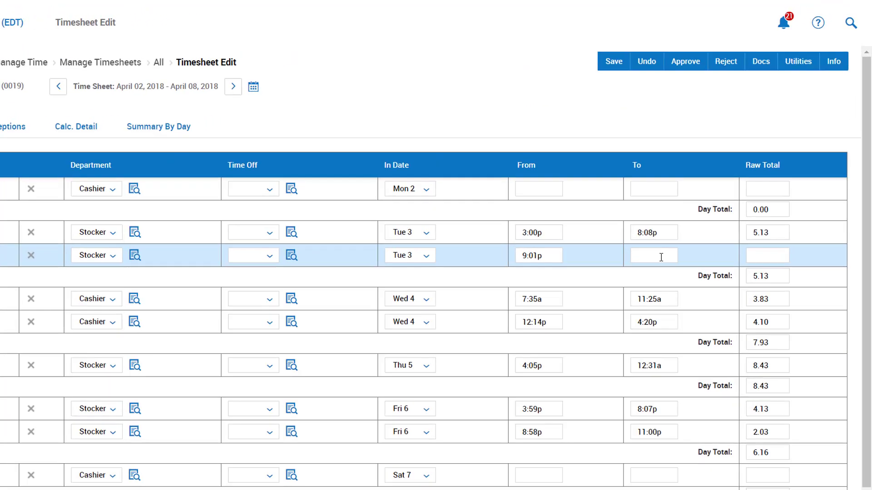
pyautogui.click(653, 268)
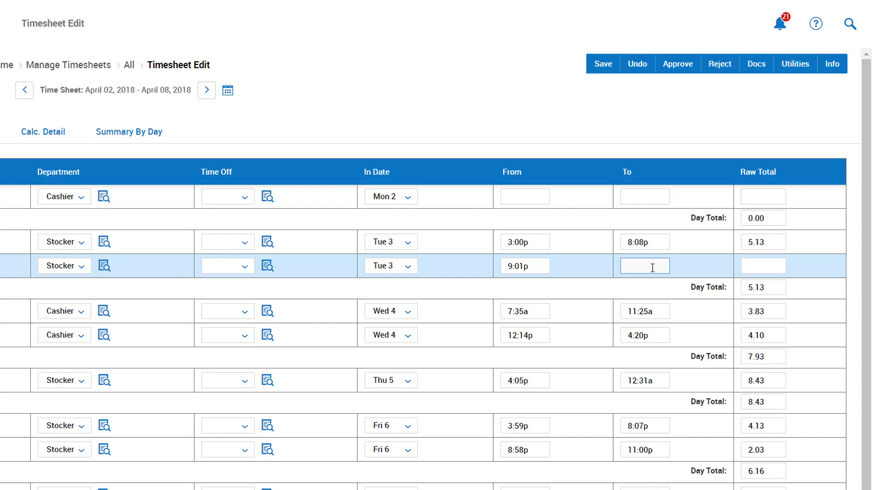
pyautogui.write('11p')
pyautogui.click(609, 65)
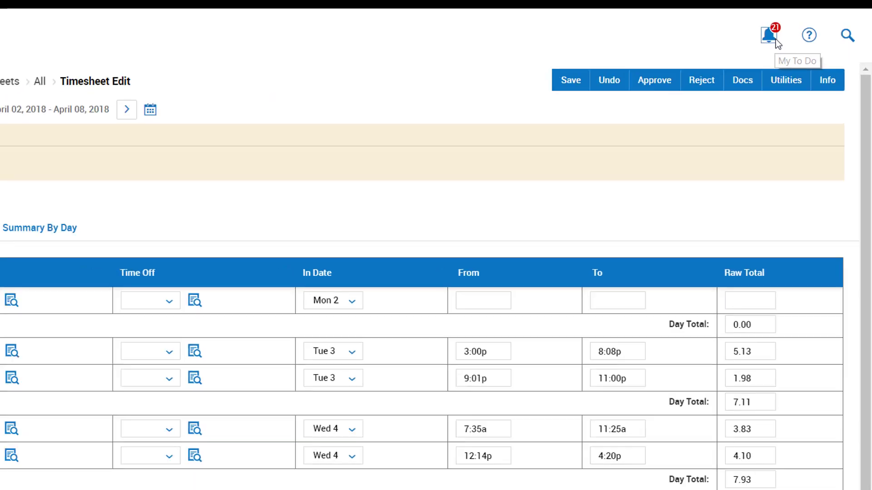
# Open My To Do Items and check the employee's time off counts for the 04/27/2018 Vacation request
pyautogui.click(732, 40)
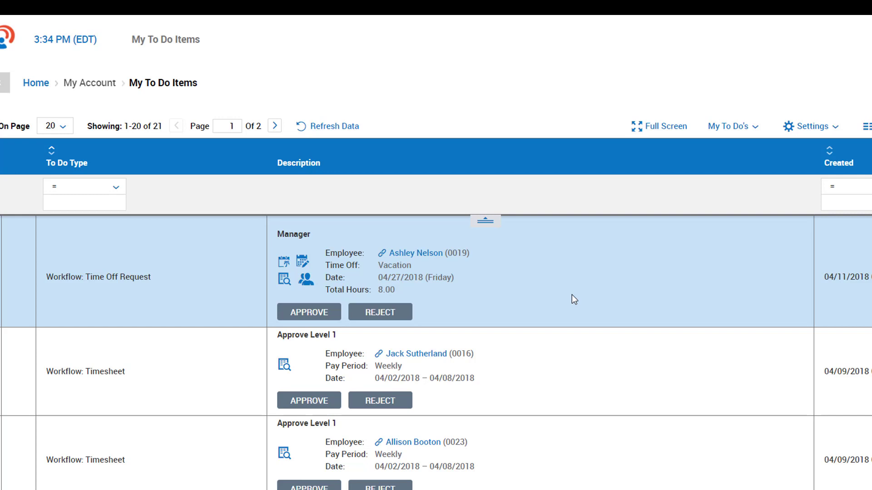
pyautogui.click(284, 264)
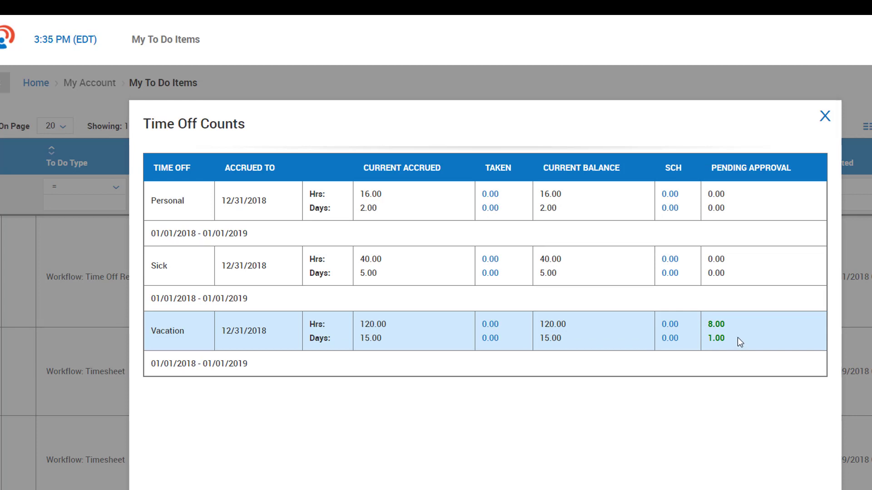
pyautogui.click(826, 117)
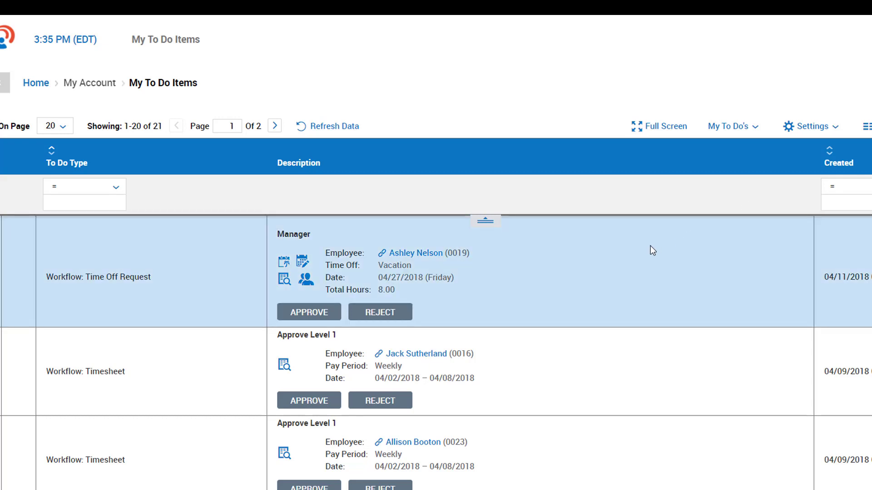
pyautogui.click(306, 280)
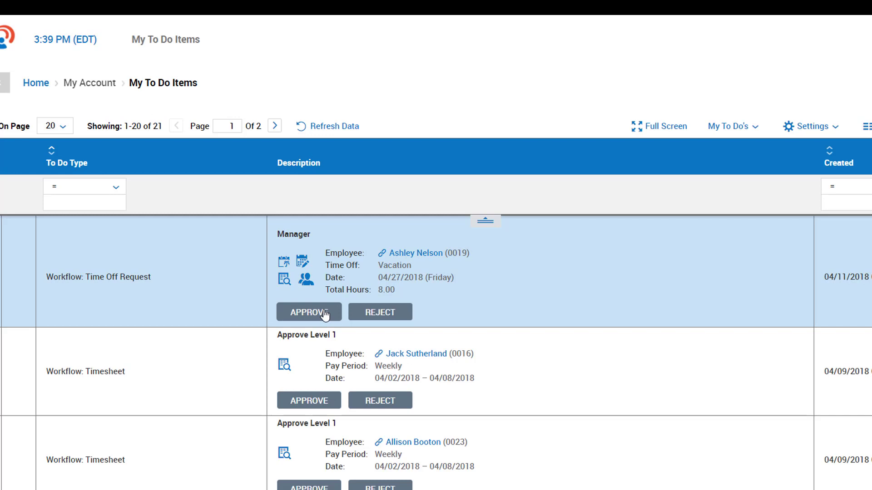
# Approve the 04/27/2018 Vacation time off request with the comment "Have fun"
pyautogui.click(324, 314)
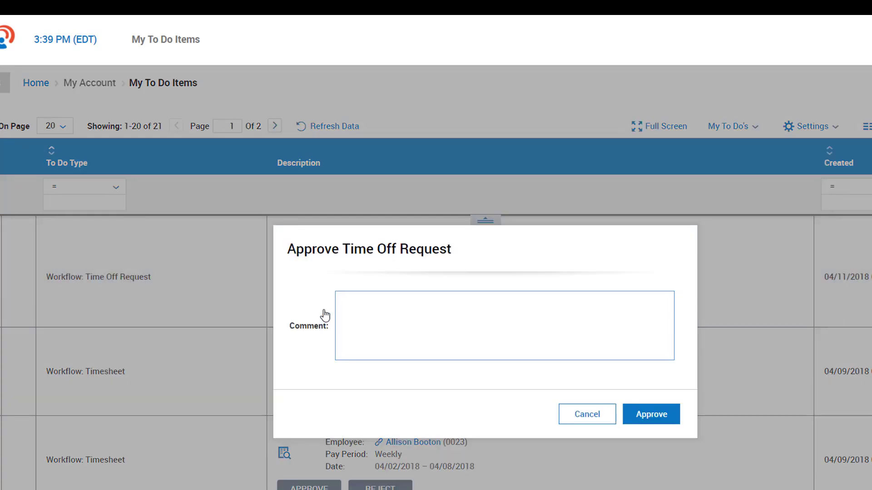
pyautogui.write('Have fun')
pyautogui.click(655, 413)
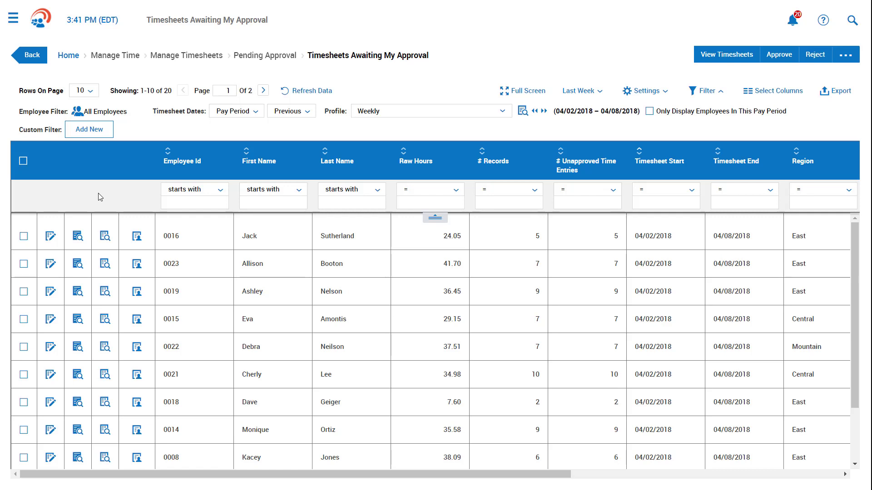
# Select all timesheets awaiting approval on the page, and open the Detailed Hours report from the dashboard
pyautogui.click(26, 165)
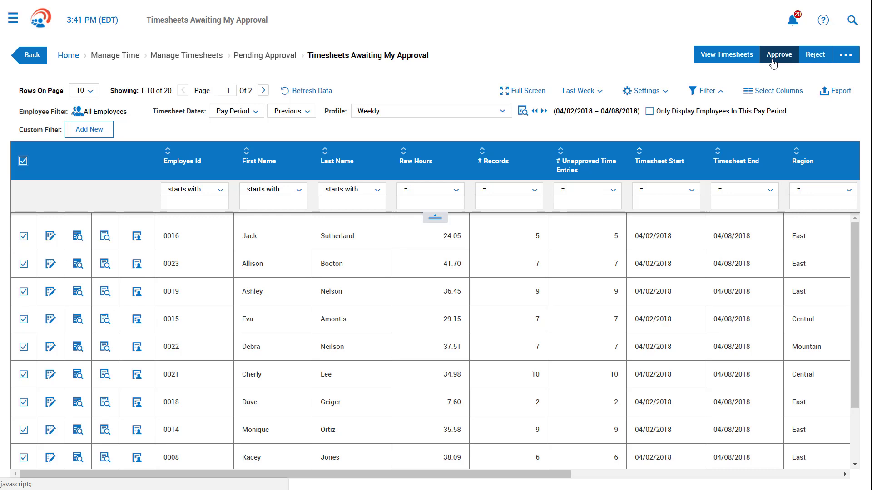
pyautogui.click(40, 27)
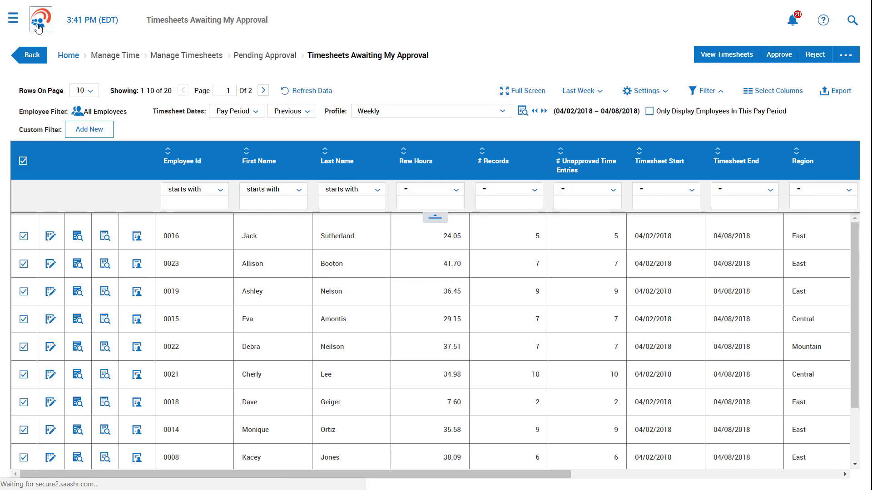
pyautogui.moveTo(341, 193)
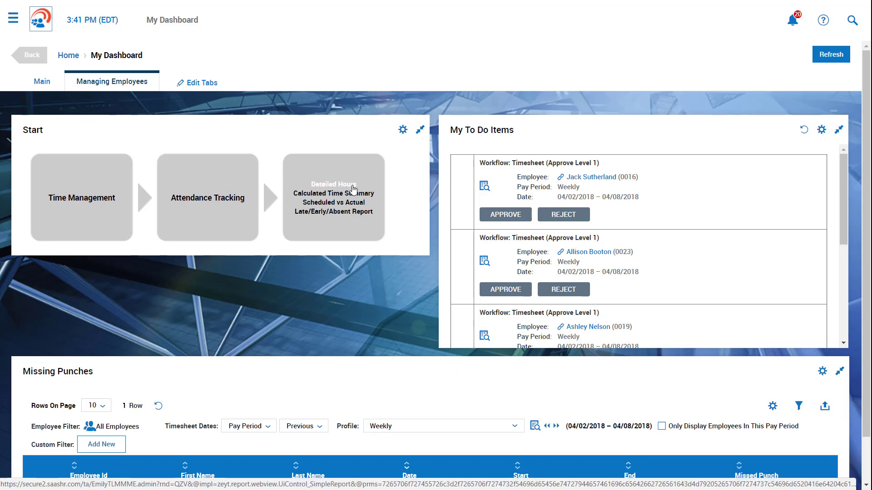
pyautogui.click(353, 185)
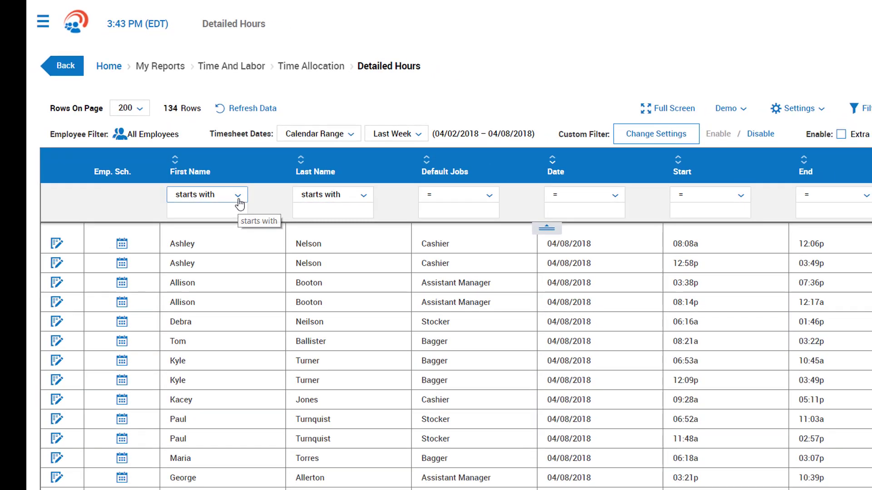
# Filter the Detailed Hours report to first names starting with the first three letters of the employee's first name
pyautogui.click(253, 228)
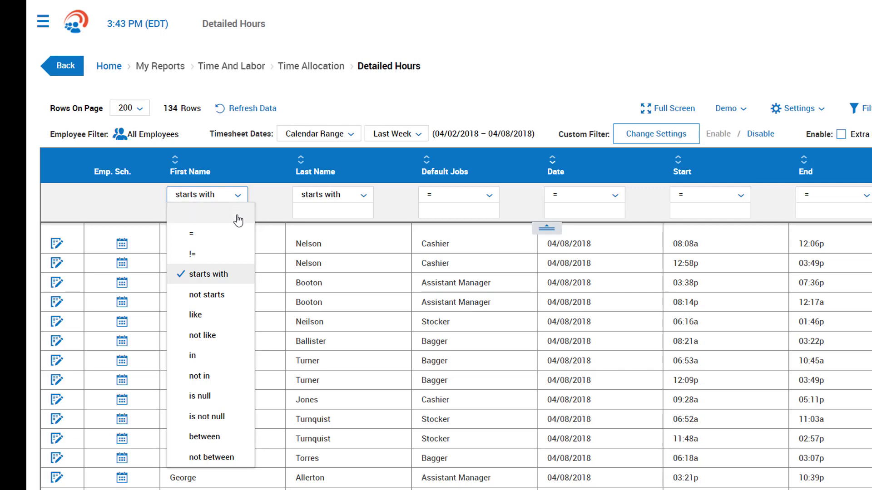
pyautogui.click(208, 274)
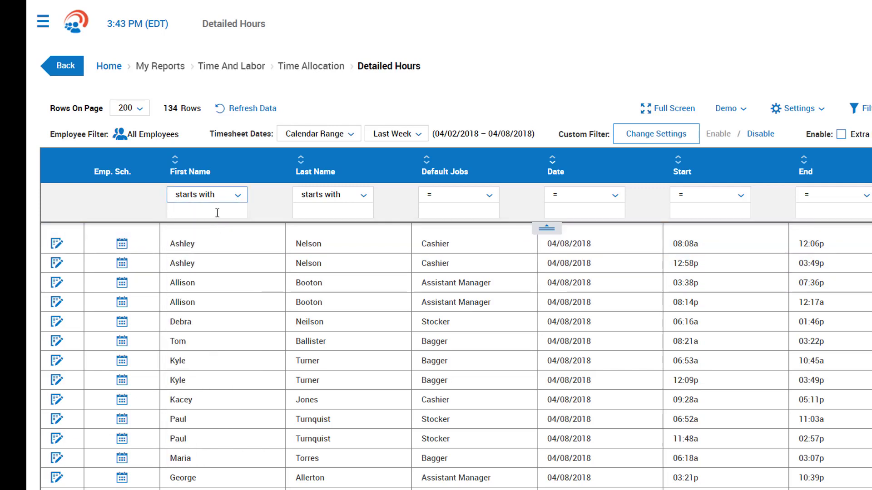
pyautogui.click(217, 213)
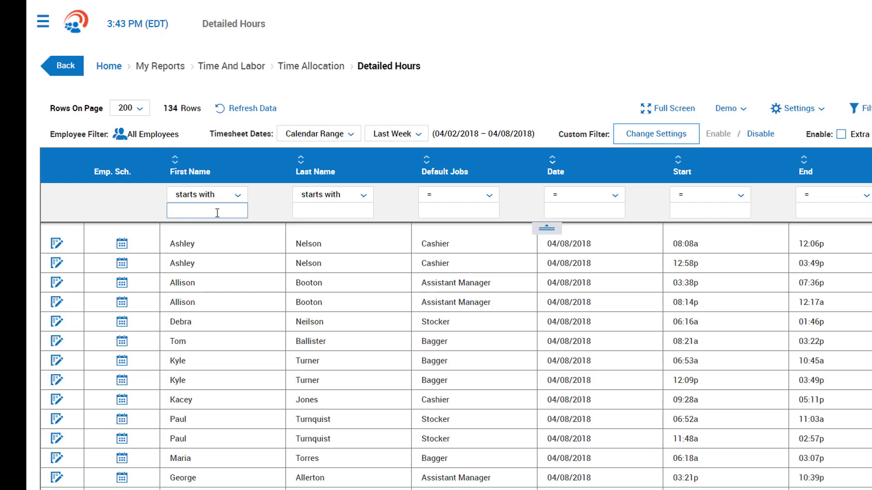
pyautogui.write('ash')
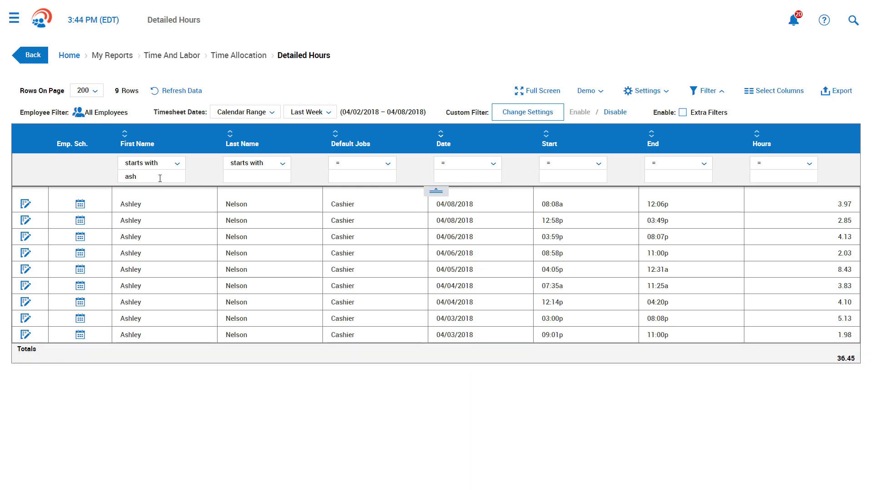
# Clear the First Name filter of the Detailed Hours report
pyautogui.click(160, 178)
pyautogui.press('BackSpace')
pyautogui.press('BackSpace')
pyautogui.press('BackSpace')
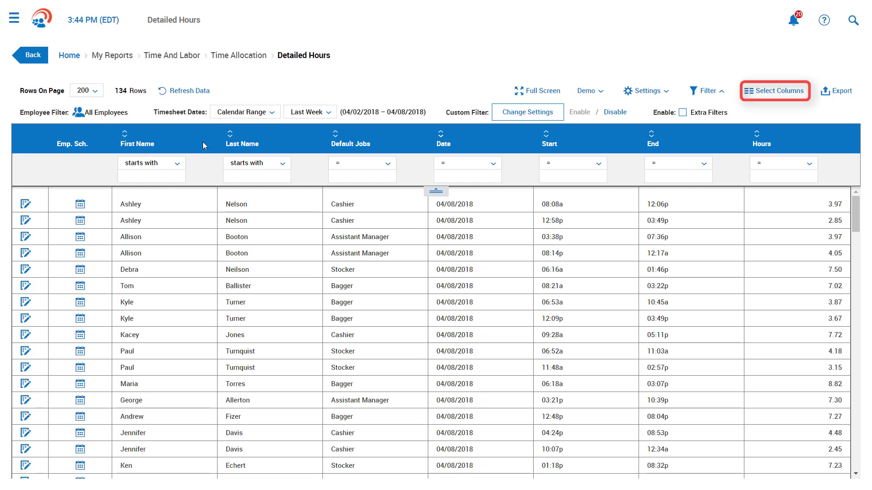
# Add the Employee: Hourly Pay column to the report, placed between Last Name and the default job name
pyautogui.click(808, 96)
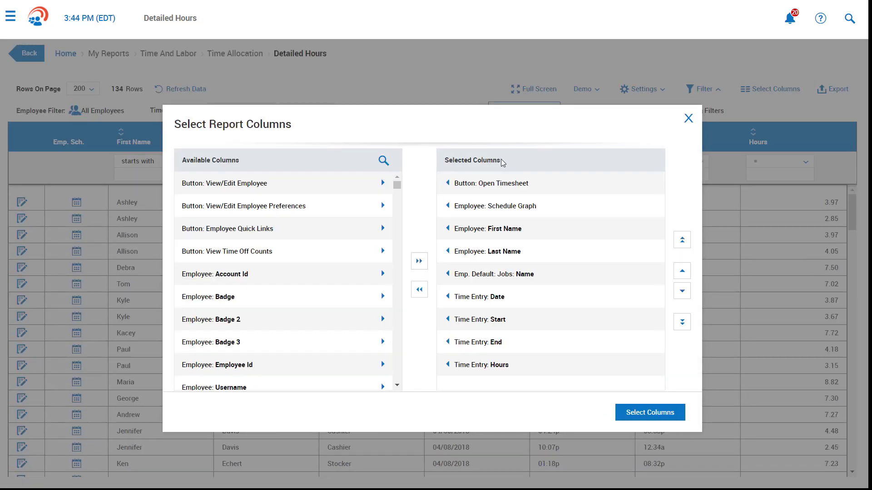
pyautogui.click(386, 161)
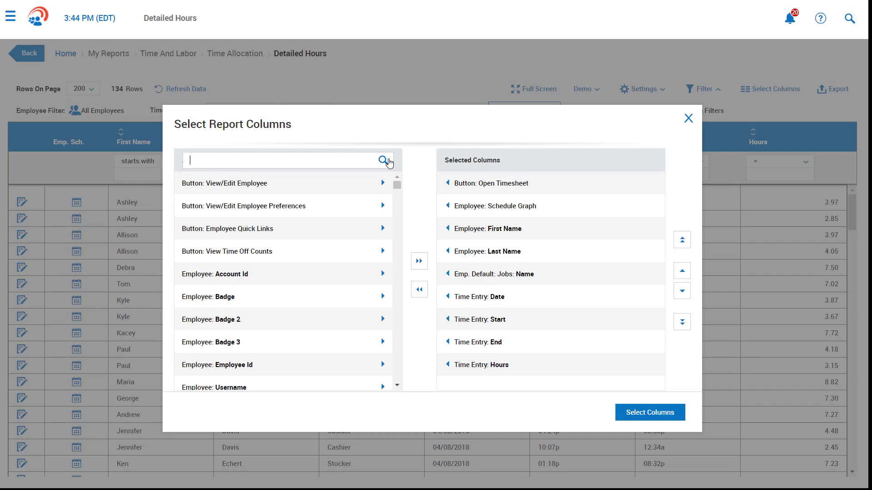
pyautogui.write('hourly')
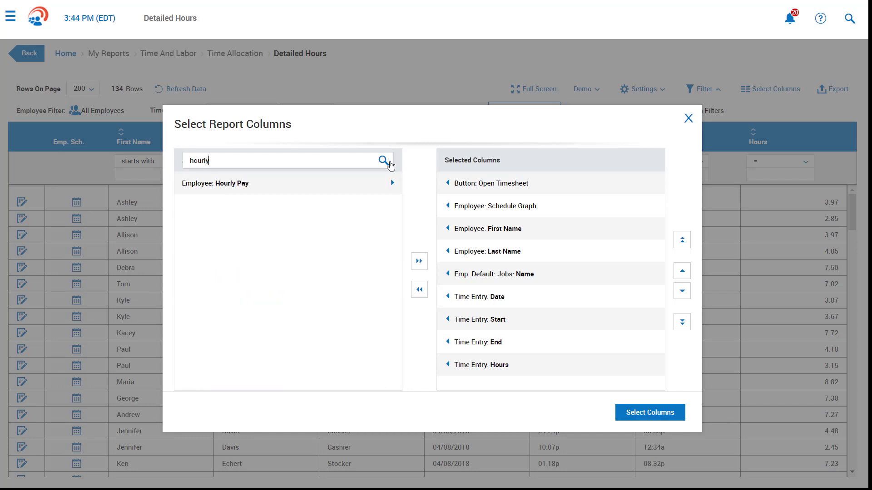
pyautogui.click(392, 183)
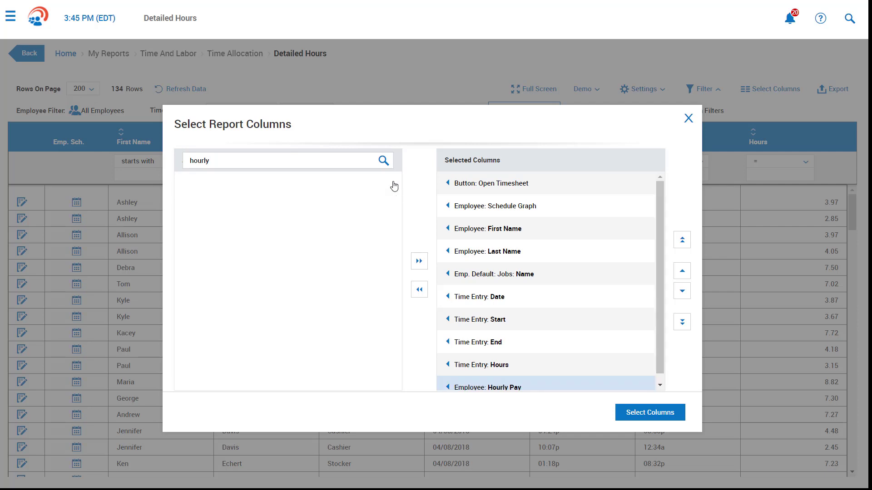
pyautogui.click(683, 274)
pyautogui.click(682, 274)
pyautogui.click(683, 274)
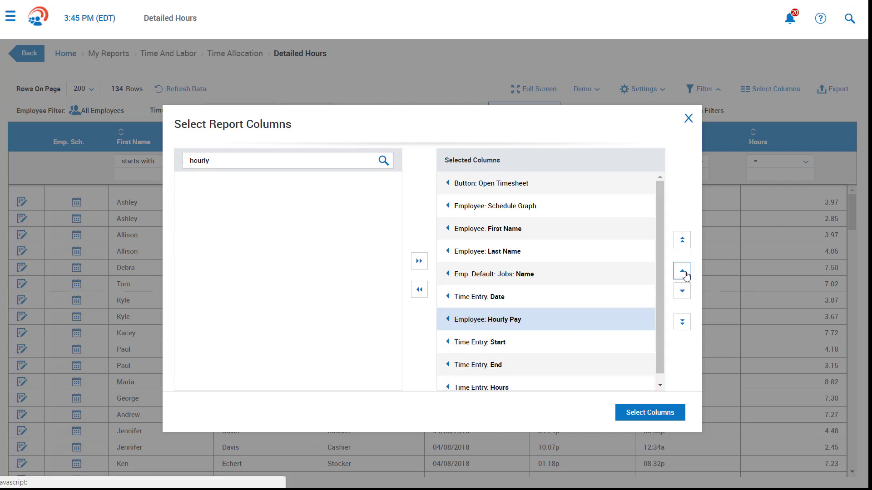
pyautogui.click(683, 274)
pyautogui.click(683, 273)
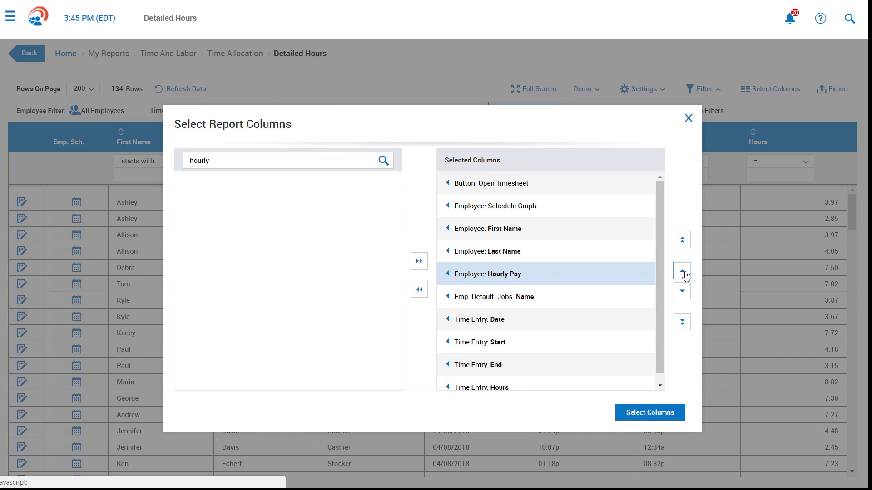
pyautogui.click(677, 413)
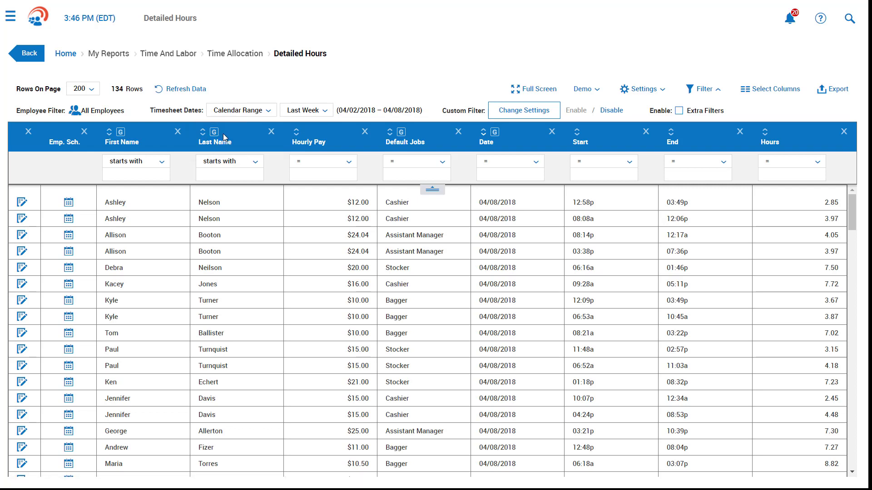
# Group the Detailed Hours report by Default Jobs and look through the job groups
pyautogui.click(404, 139)
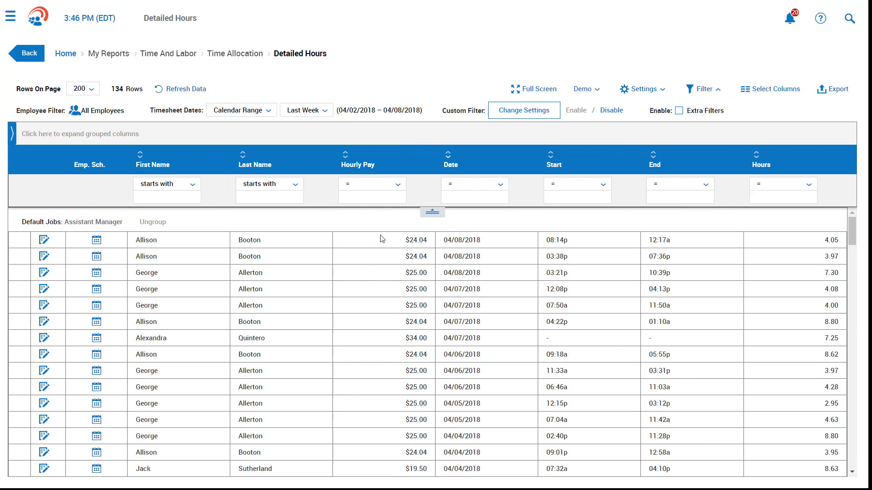
pyautogui.scroll(-3, 364, 283)
pyautogui.scroll(-3, 364, 283)
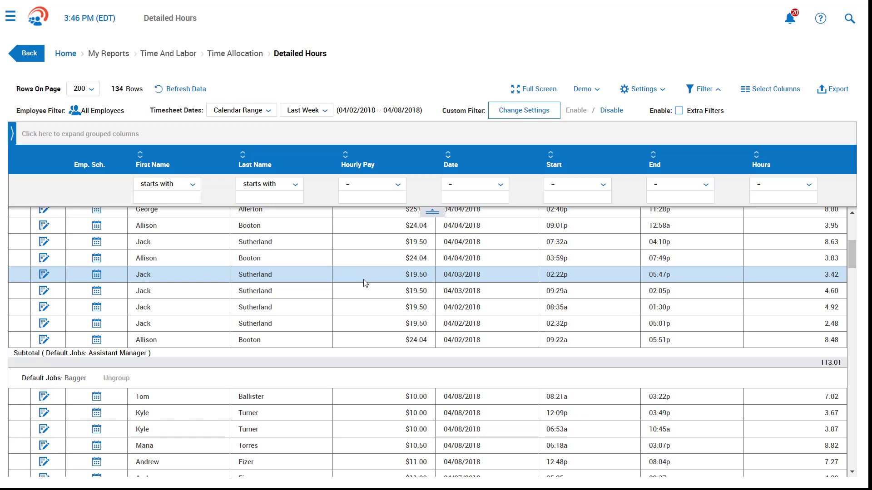
# Save the report settings under the name Demo and view the available export formats
pyautogui.click(659, 91)
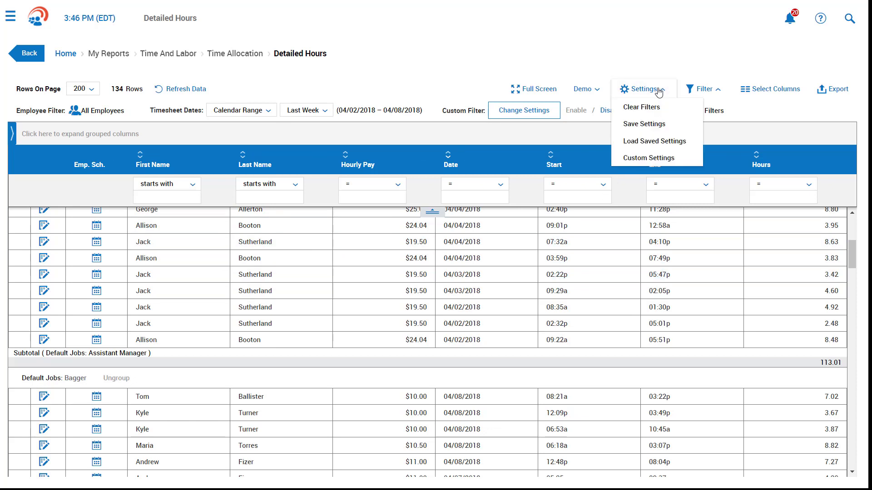
pyautogui.click(651, 125)
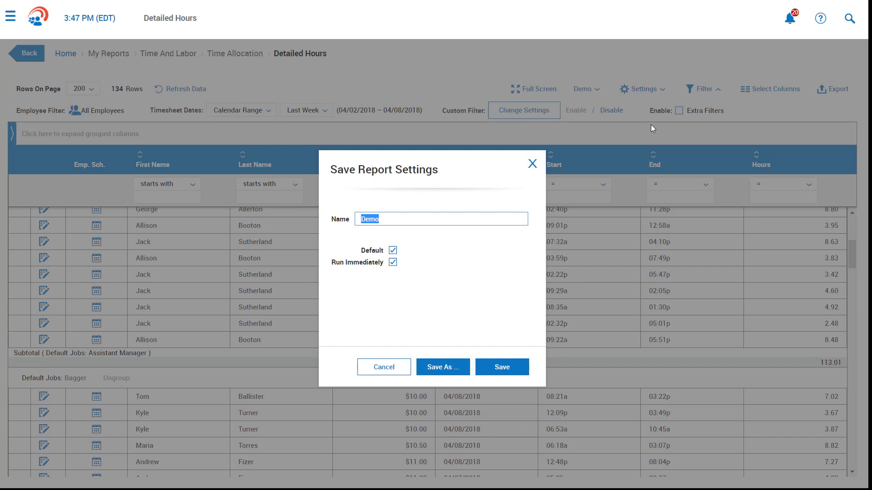
pyautogui.click(523, 367)
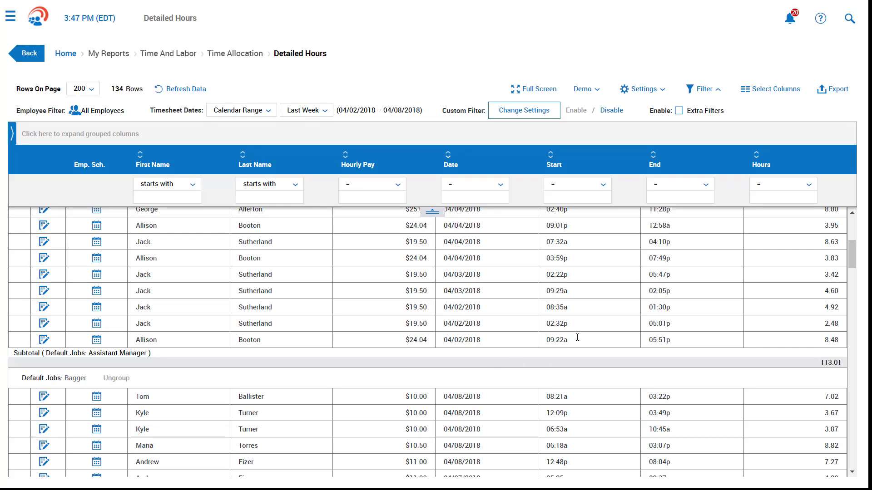
pyautogui.click(835, 93)
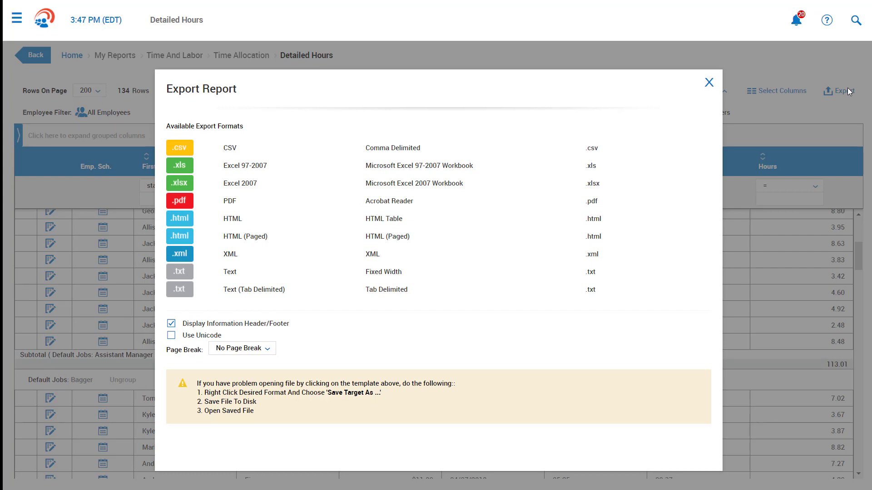
# Sign out of the manager account and log in with the Administrator account
pyautogui.click(16, 18)
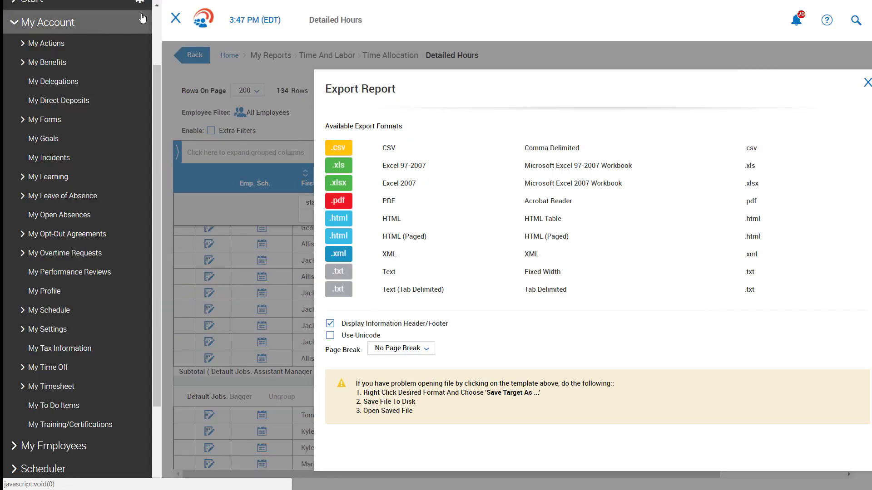
pyautogui.click(156, 5)
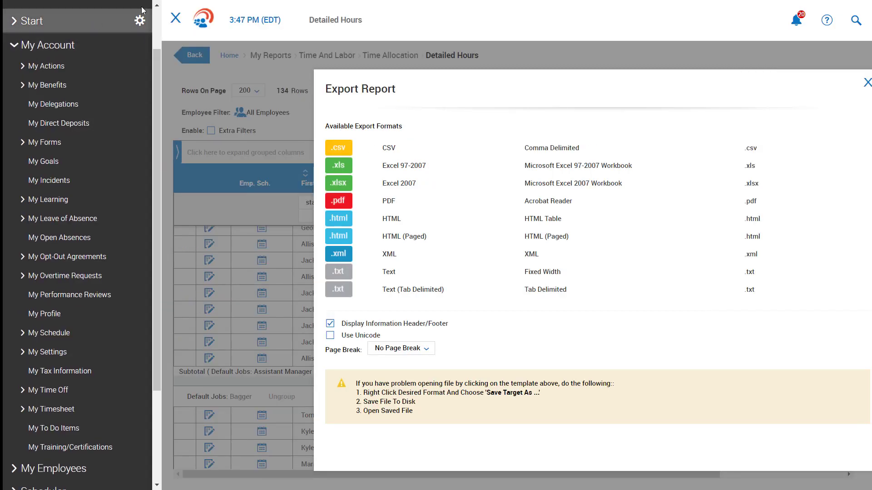
pyautogui.click(133, 54)
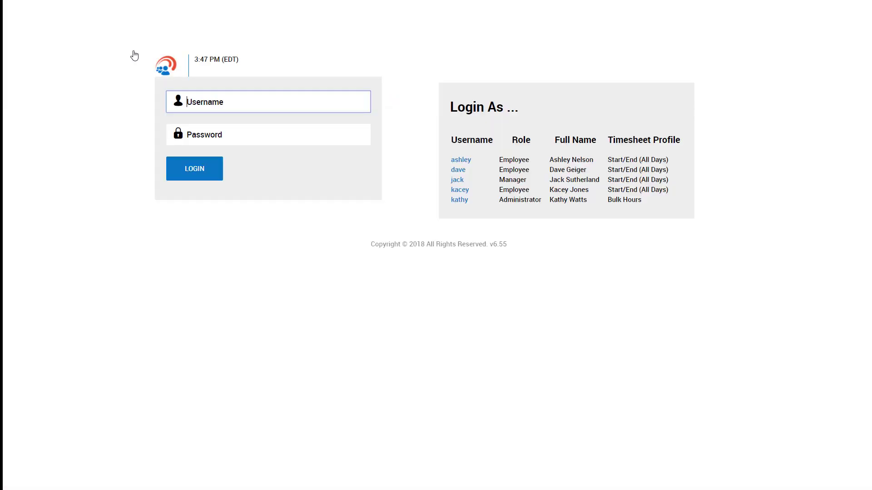
pyautogui.click(459, 199)
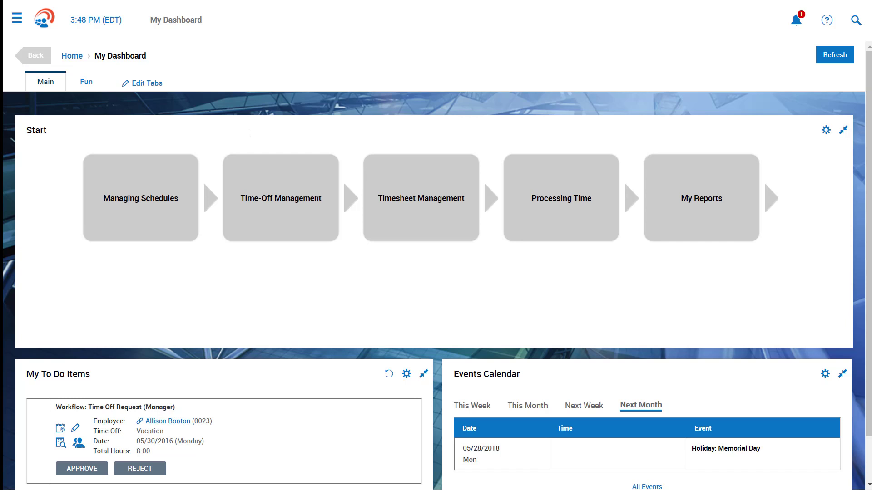
# Open Time Prep for the 04/02/2018–04/08/2018 Weekly pay period and bring up its timesheet status review
pyautogui.click(570, 203)
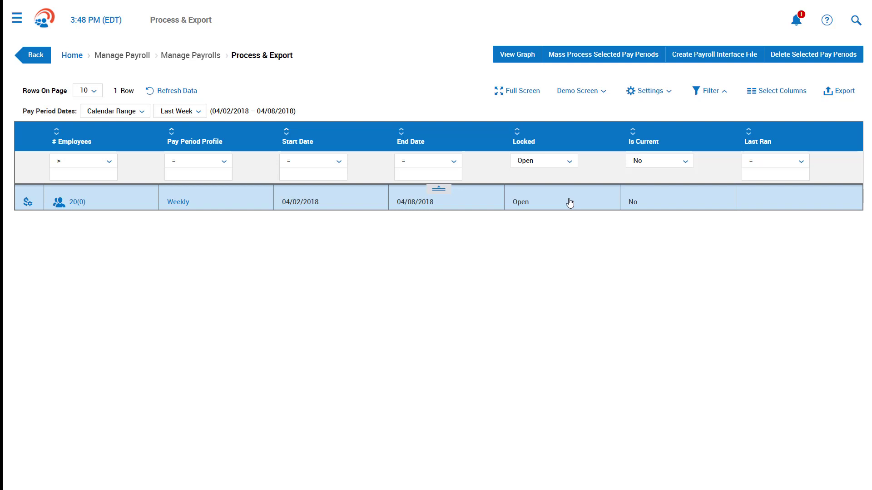
pyautogui.click(29, 203)
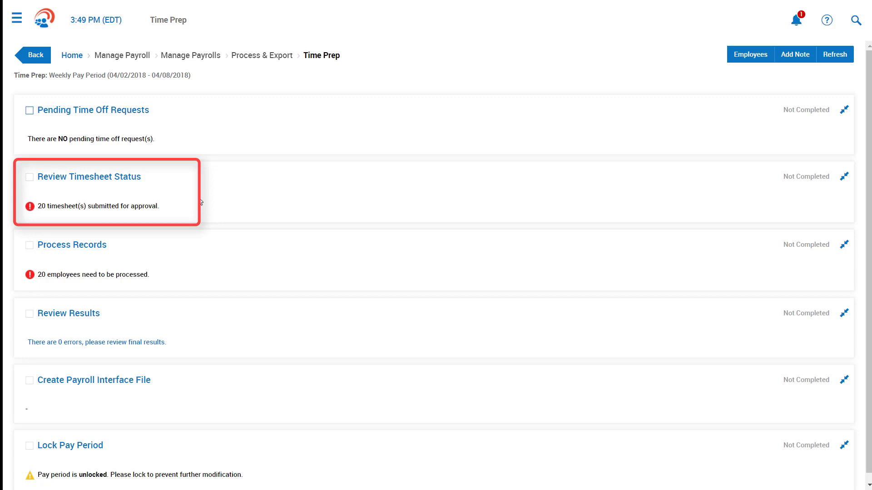
pyautogui.click(116, 177)
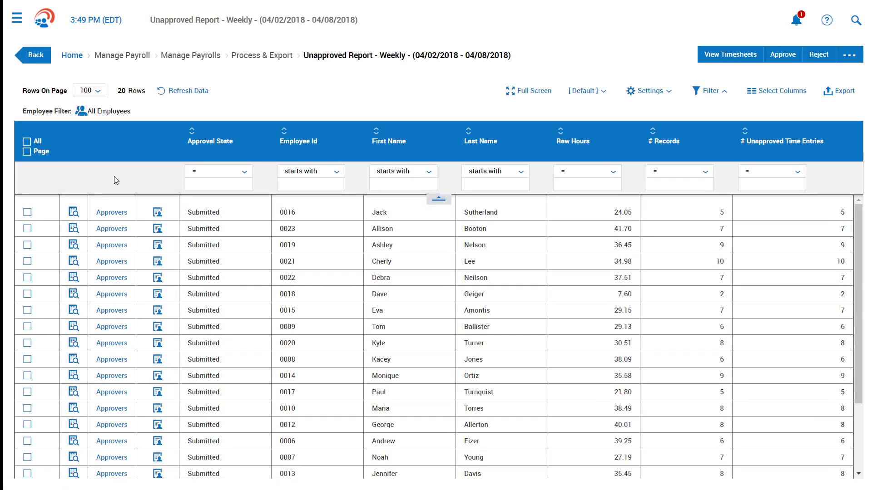
# View the approvers assigned to the first employee in the Unapproved Report, and close the list
pyautogui.click(120, 213)
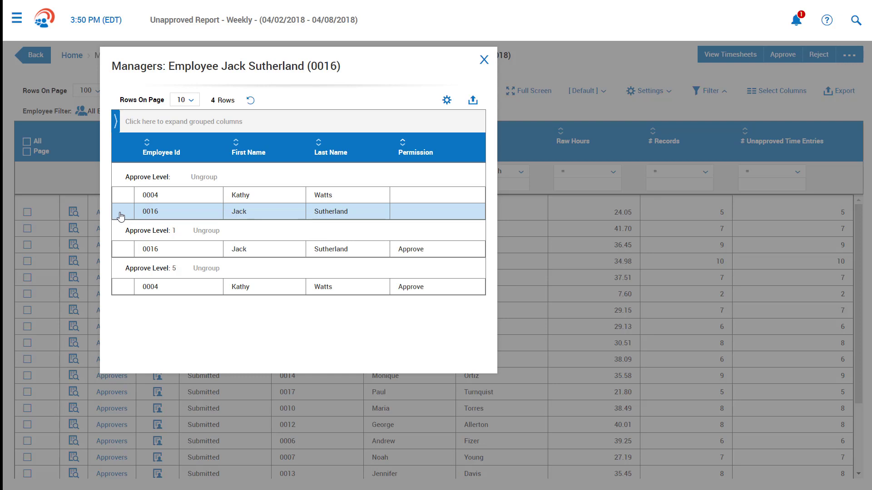
pyautogui.click(484, 60)
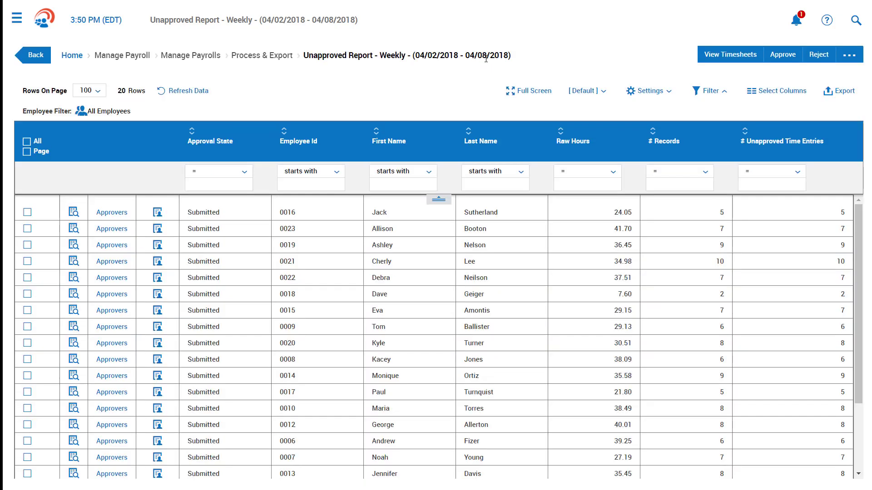
# Try to approve the timesheets of the first four employees in the Unapproved Report
pyautogui.click(27, 212)
pyautogui.click(28, 229)
pyautogui.click(27, 245)
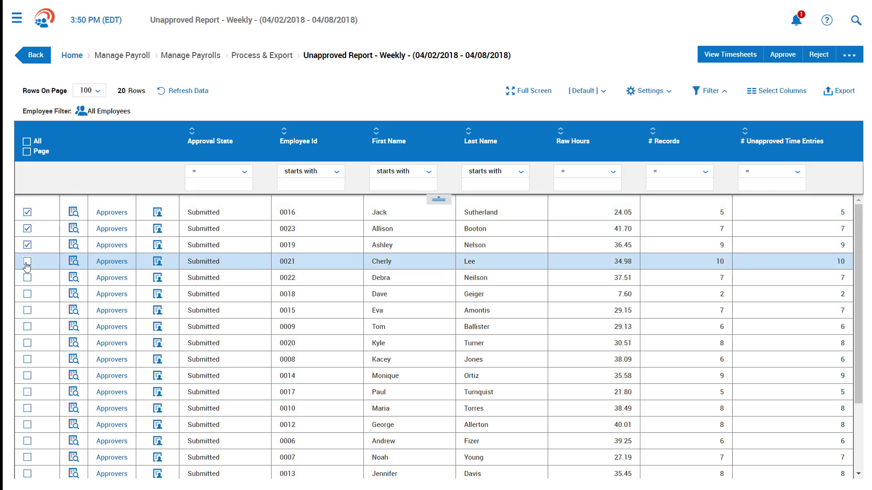
pyautogui.click(28, 262)
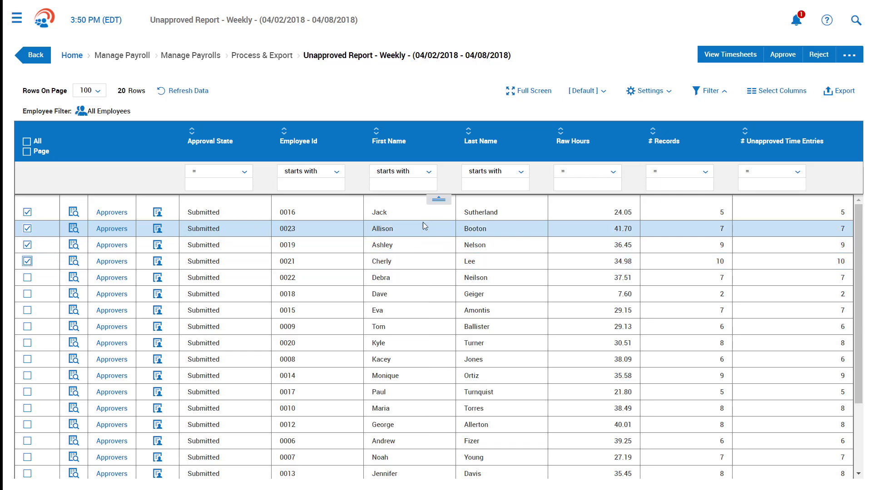
pyautogui.click(777, 57)
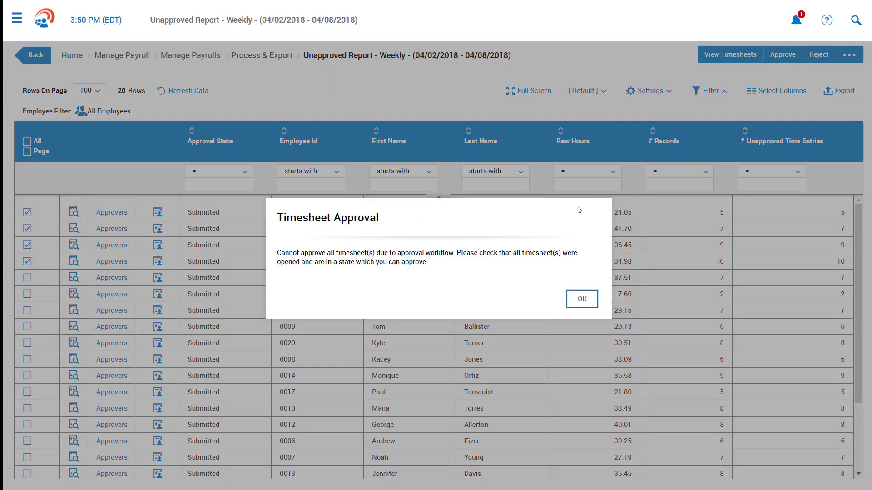
pyautogui.click(576, 296)
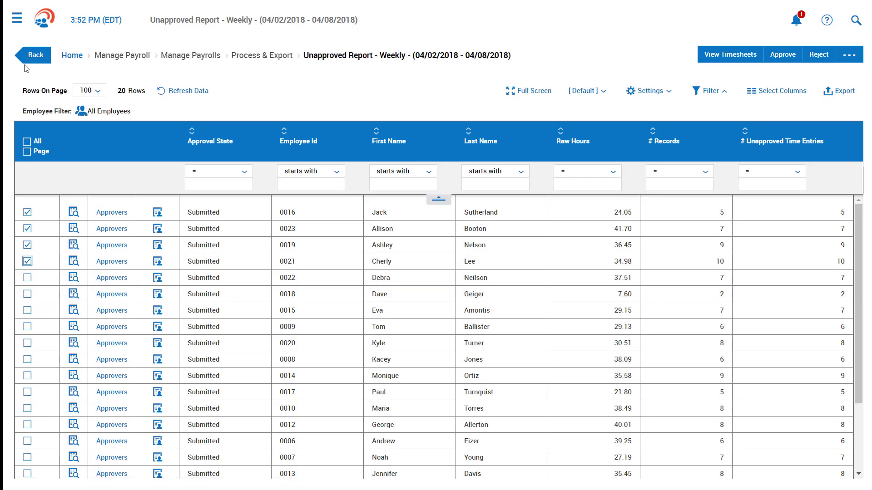
# Return to the Time Prep checklist, review its remaining items through Lock Pay Period, and go back to the main dashboard
pyautogui.click(29, 60)
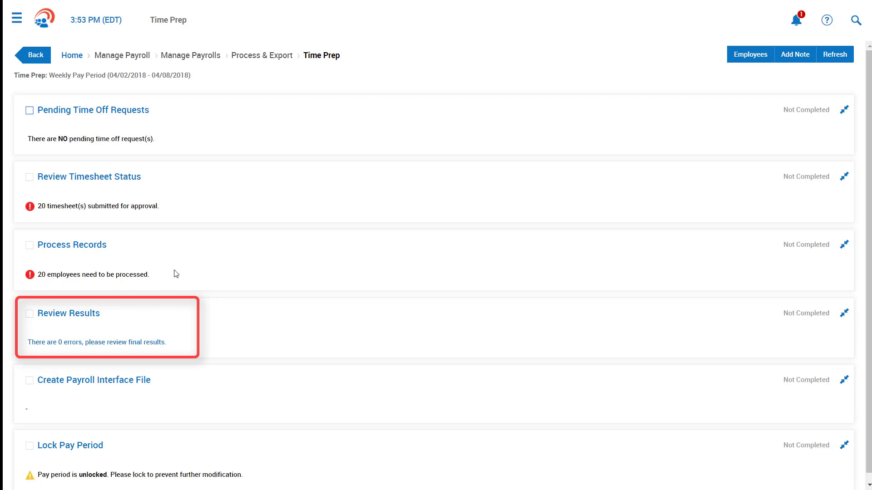
pyautogui.scroll(-1, 181, 272)
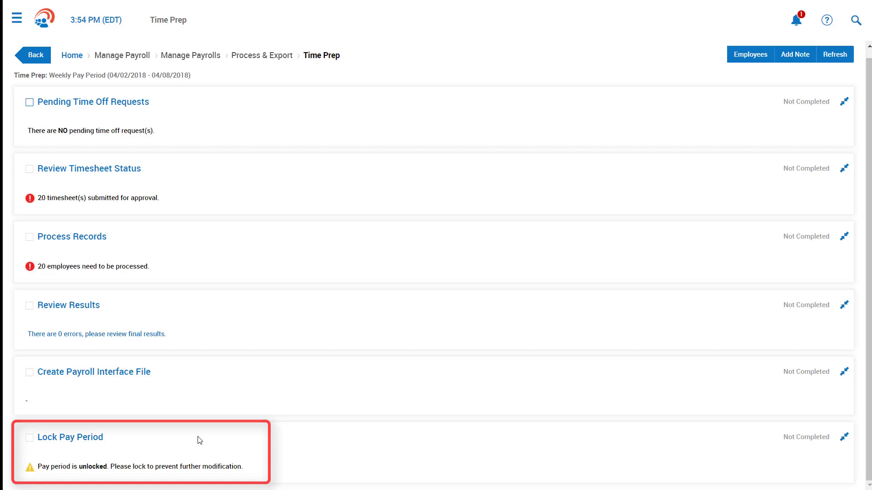
pyautogui.click(39, 25)
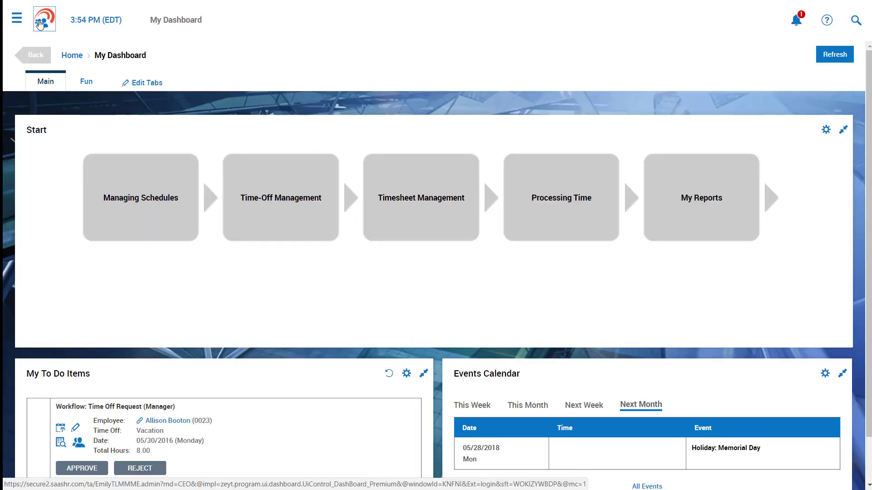